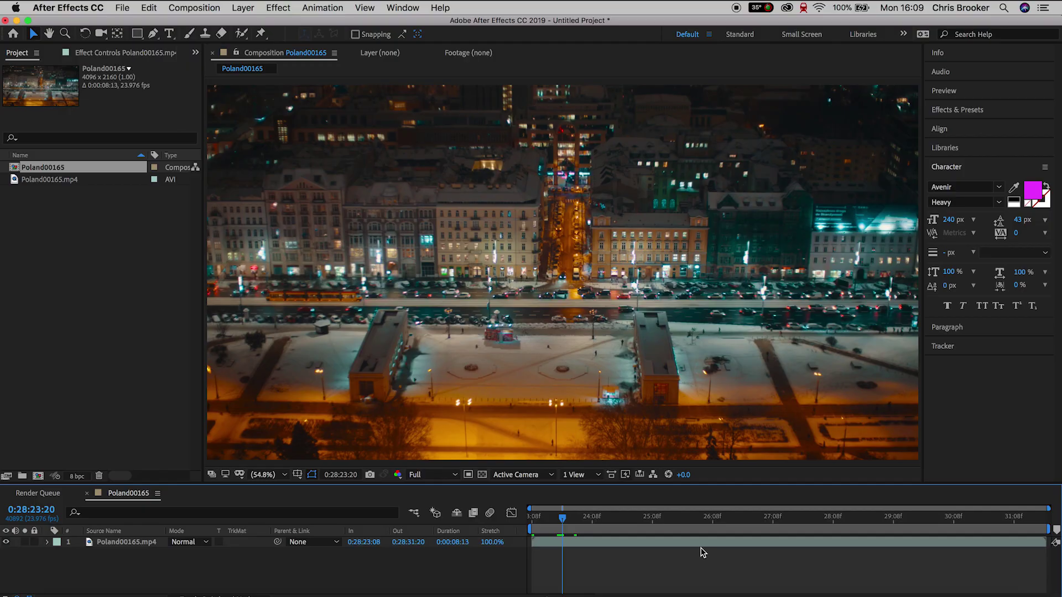
- Open the Poland00165.mp4 layer in its own Layer view with the Brush tool active, ready to paint on the foreground building
{"action": "left_click", "coordinate": [698, 545]}
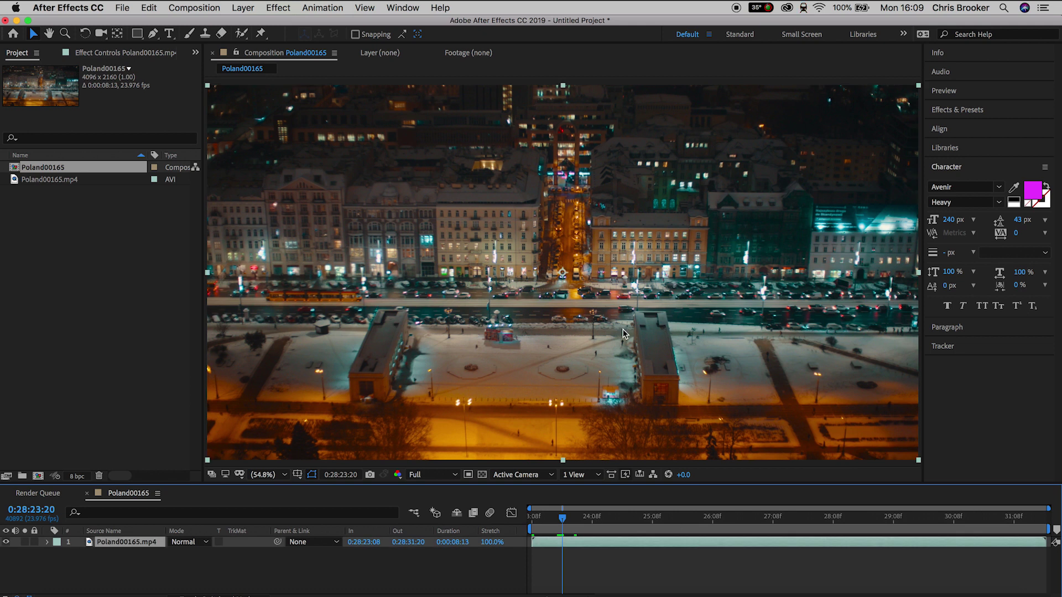
{"action": "scroll", "coordinate": [669, 358], "scroll_direction": "up", "scroll_amount": 3}
{"action": "scroll", "coordinate": [669, 357], "scroll_direction": "down", "scroll_amount": 2}
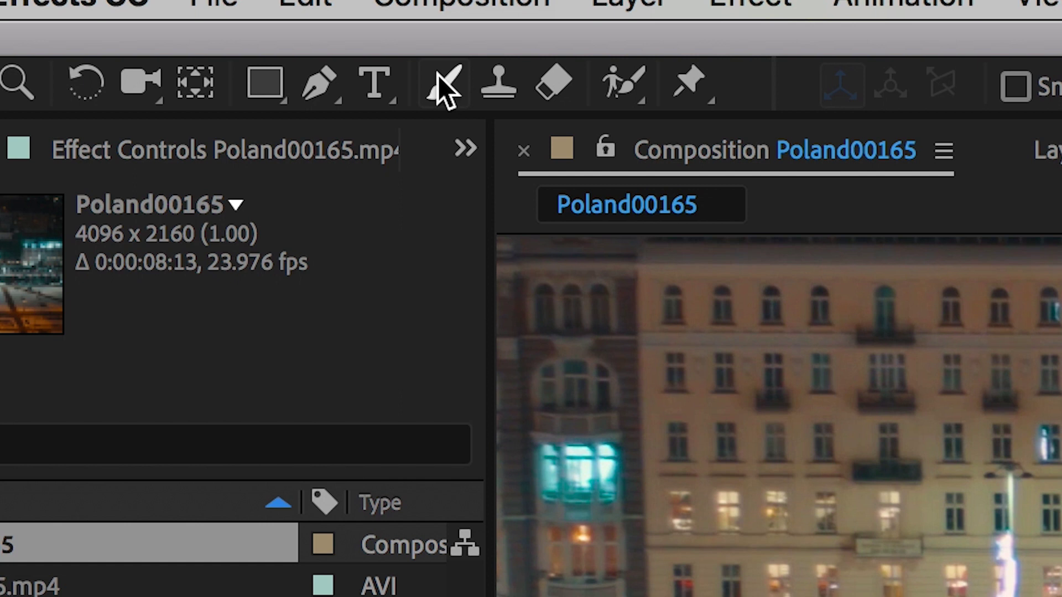
{"action": "left_click", "coordinate": [442, 83]}
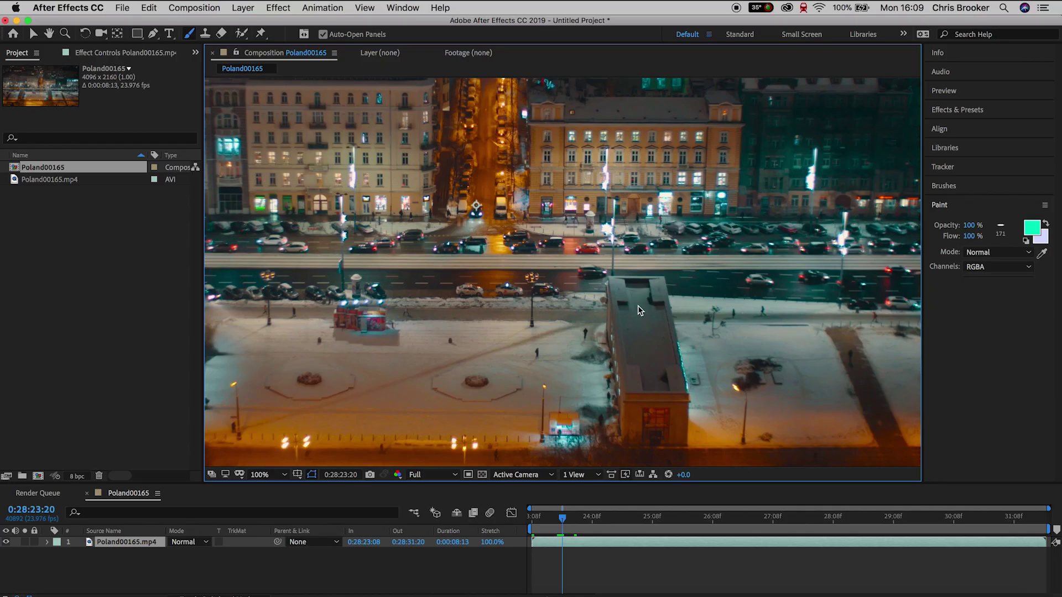
{"action": "double_click", "coordinate": [638, 306]}
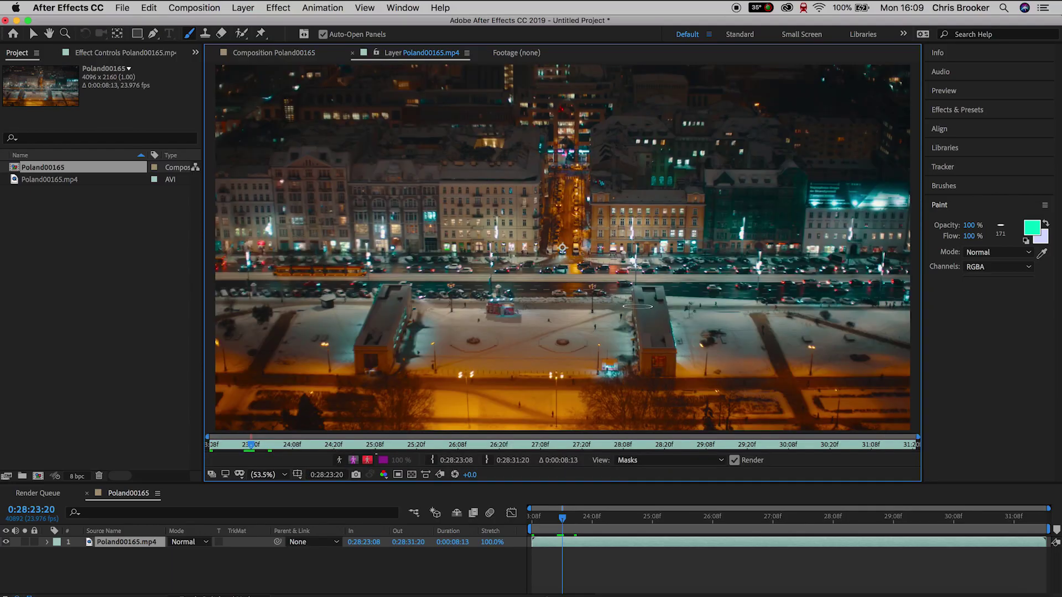
{"action": "scroll", "coordinate": [662, 320], "scroll_direction": "up", "scroll_amount": 6}
{"action": "scroll", "coordinate": [666, 310], "scroll_direction": "down", "scroll_amount": 2}
{"action": "left_click_drag", "start_coordinate": [748, 317], "coordinate": [735, 275]}
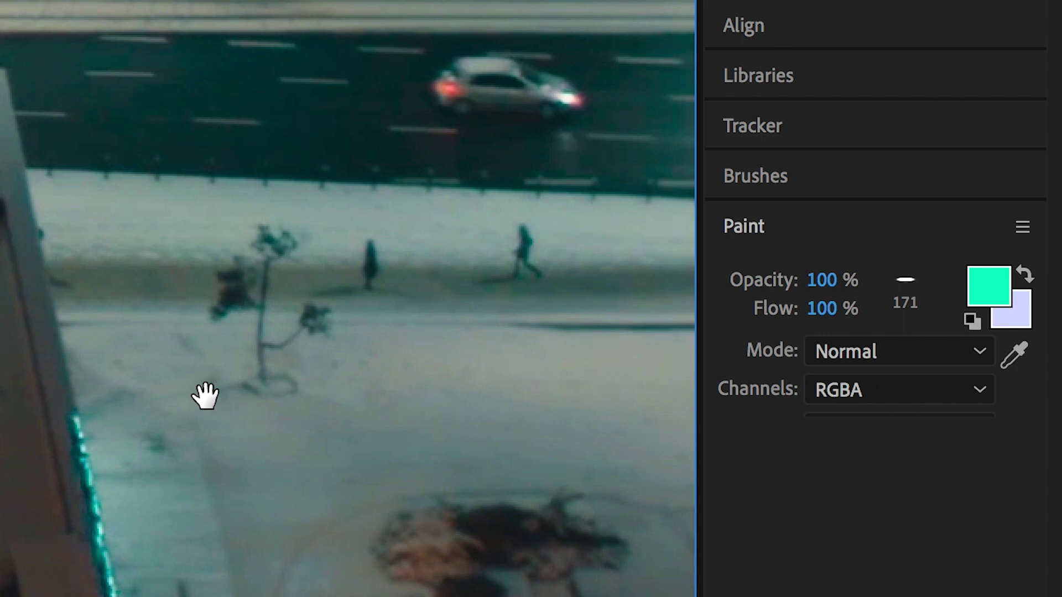
- Set the paint foreground color to yellow (FFE72B)
{"action": "left_click", "coordinate": [989, 291]}
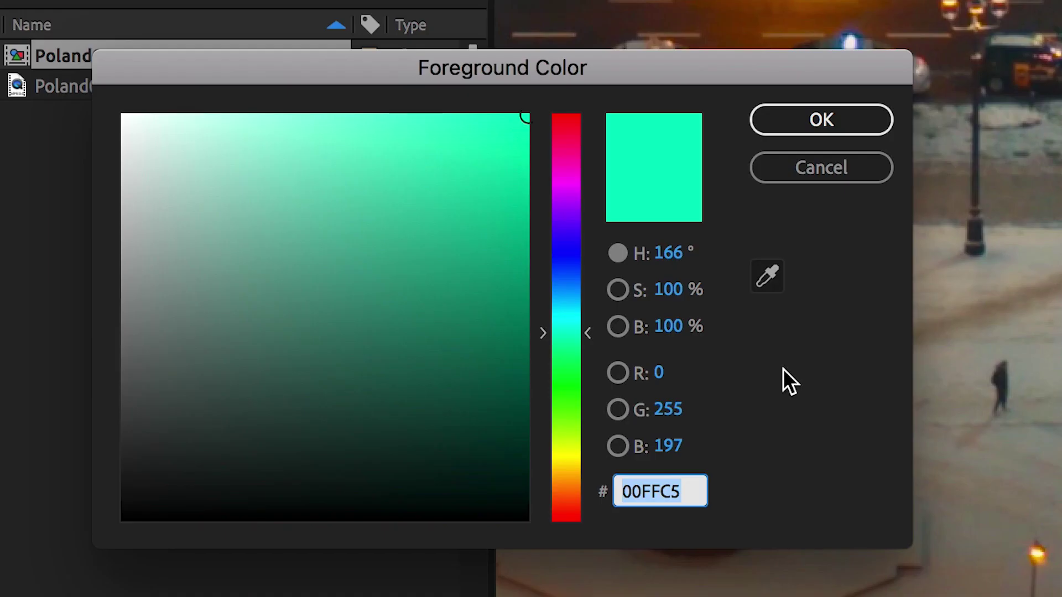
{"action": "left_click_drag", "start_coordinate": [567, 445], "coordinate": [573, 459]}
{"action": "mouse_move", "coordinate": [510, 149]}
{"action": "left_mouse_down"}
{"action": "mouse_move", "coordinate": [526, 86]}
{"action": "mouse_move", "coordinate": [496, 134]}
{"action": "mouse_move", "coordinate": [459, 109]}
{"action": "left_mouse_up"}
{"action": "left_click", "coordinate": [772, 128]}
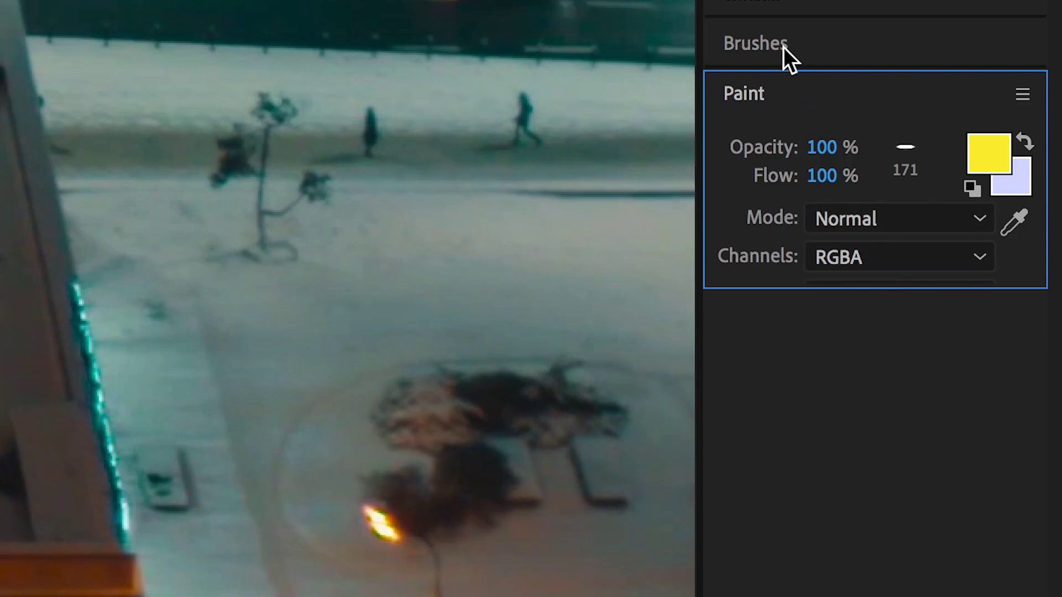
- Set the brush tip to 14 px diameter, 80° angle and 33% roundness, with paint duration set to Single Frame
{"action": "left_click", "coordinate": [759, 49]}
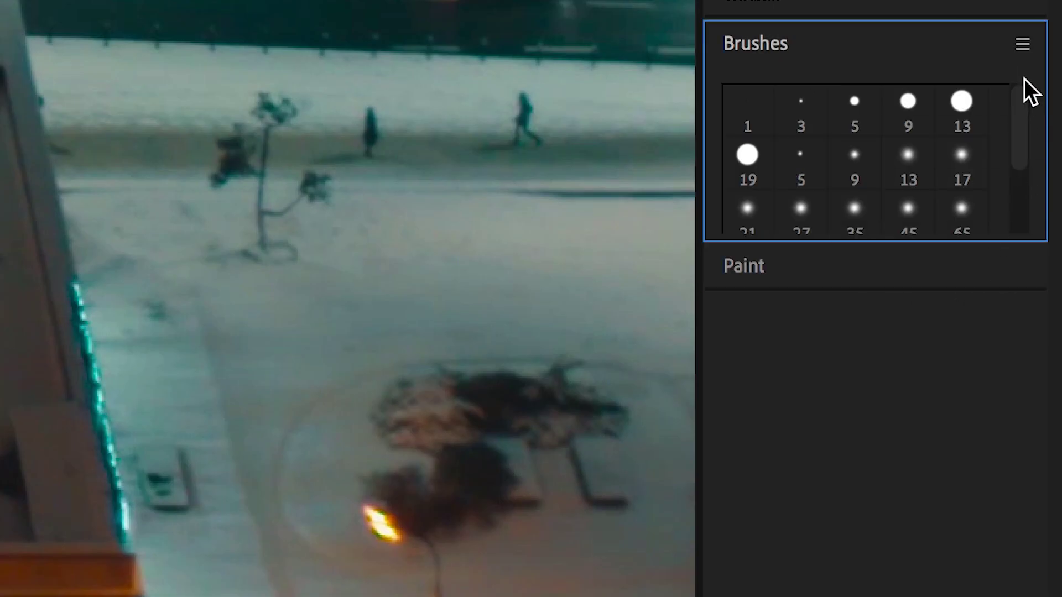
{"action": "left_click_drag", "start_coordinate": [997, 243], "coordinate": [991, 596]}
{"action": "mouse_move", "coordinate": [816, 276]}
{"action": "left_mouse_down"}
{"action": "mouse_move", "coordinate": [656, 298]}
{"action": "mouse_move", "coordinate": [698, 295]}
{"action": "left_mouse_up"}
{"action": "left_click_drag", "start_coordinate": [865, 309], "coordinate": [1055, 322]}
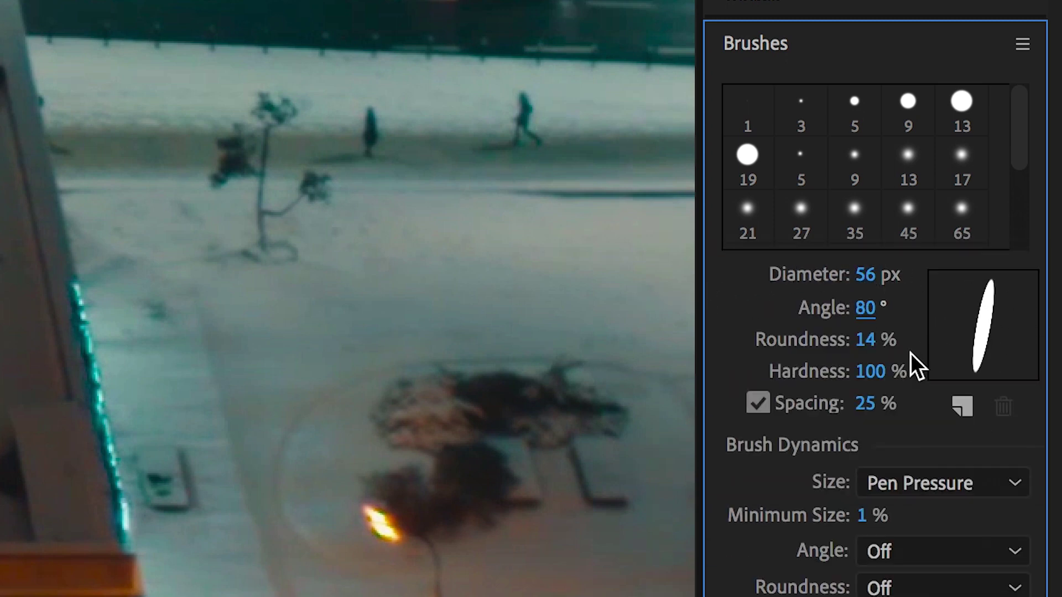
{"action": "mouse_move", "coordinate": [866, 340]}
{"action": "left_mouse_down"}
{"action": "mouse_move", "coordinate": [1055, 337]}
{"action": "mouse_move", "coordinate": [971, 351]}
{"action": "left_mouse_up"}
{"action": "left_click_drag", "start_coordinate": [868, 276], "coordinate": [849, 281]}
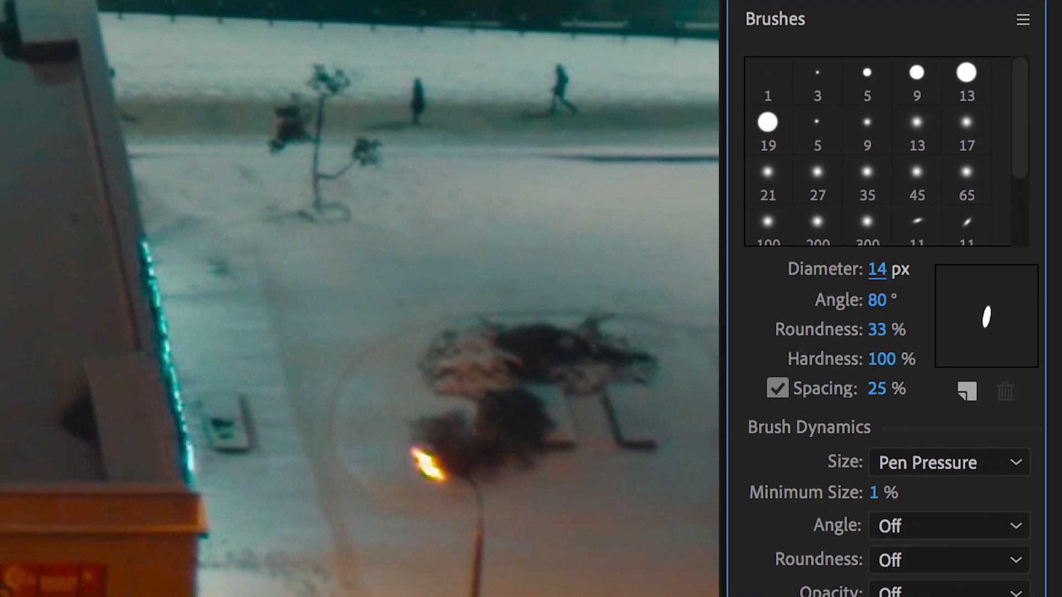
{"action": "left_click", "coordinate": [943, 464]}
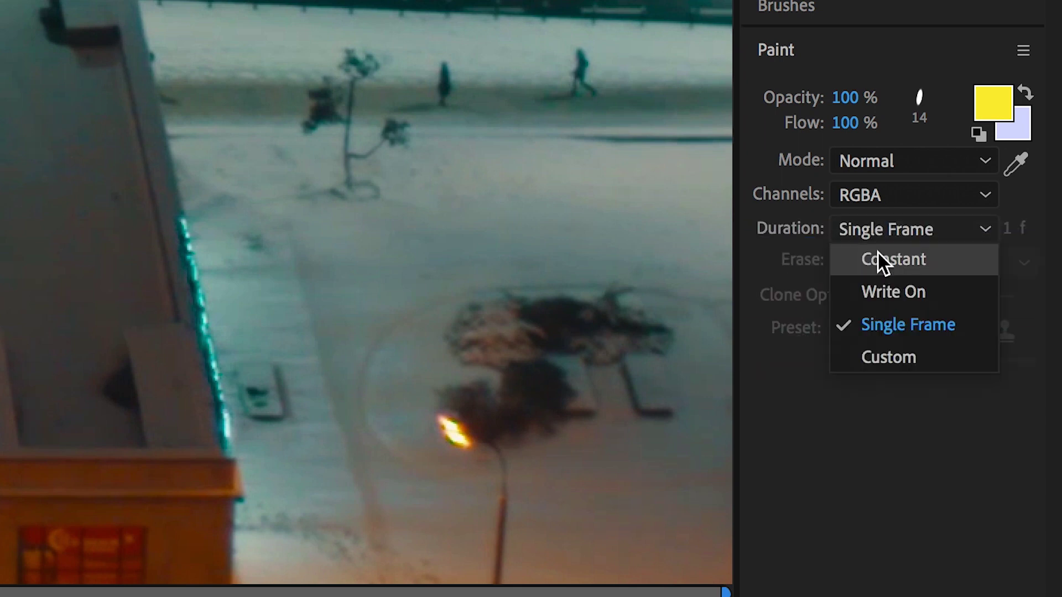
{"action": "left_click", "coordinate": [957, 325]}
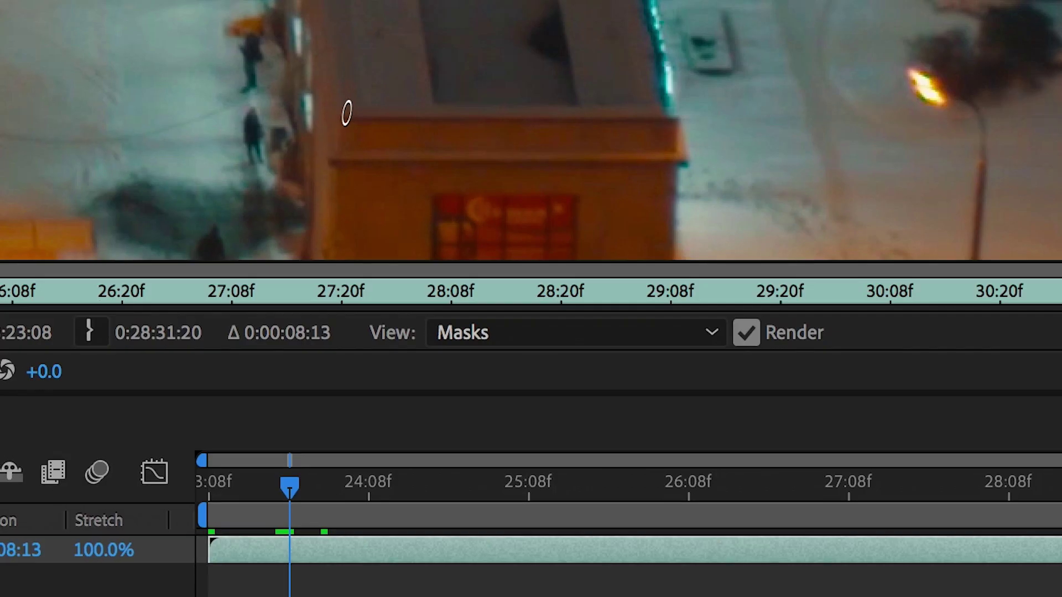
- Paint a growing yellow dash frame by frame, starting at the left end of the building's front roof edge
{"action": "left_click_drag", "start_coordinate": [348, 113], "coordinate": [379, 111]}
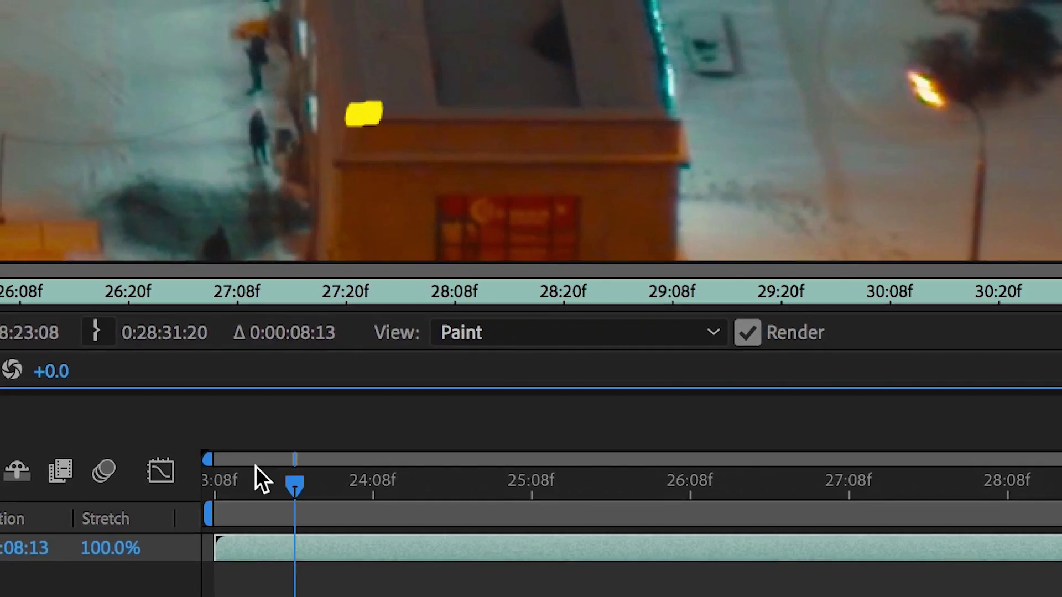
{"action": "left_click_drag", "start_coordinate": [299, 483], "coordinate": [305, 483]}
{"action": "key", "text": "ctrl+z"}
{"action": "left_click_drag", "start_coordinate": [363, 116], "coordinate": [435, 119]}
{"action": "left_click", "coordinate": [326, 484]}
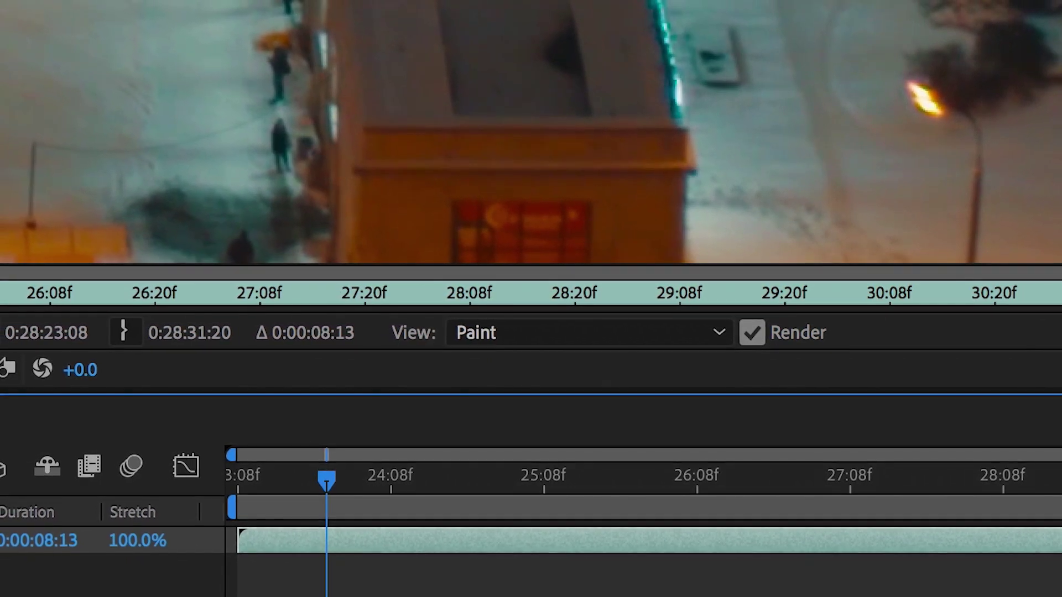
{"action": "left_click_drag", "start_coordinate": [367, 122], "coordinate": [508, 124]}
{"action": "left_click", "coordinate": [346, 477]}
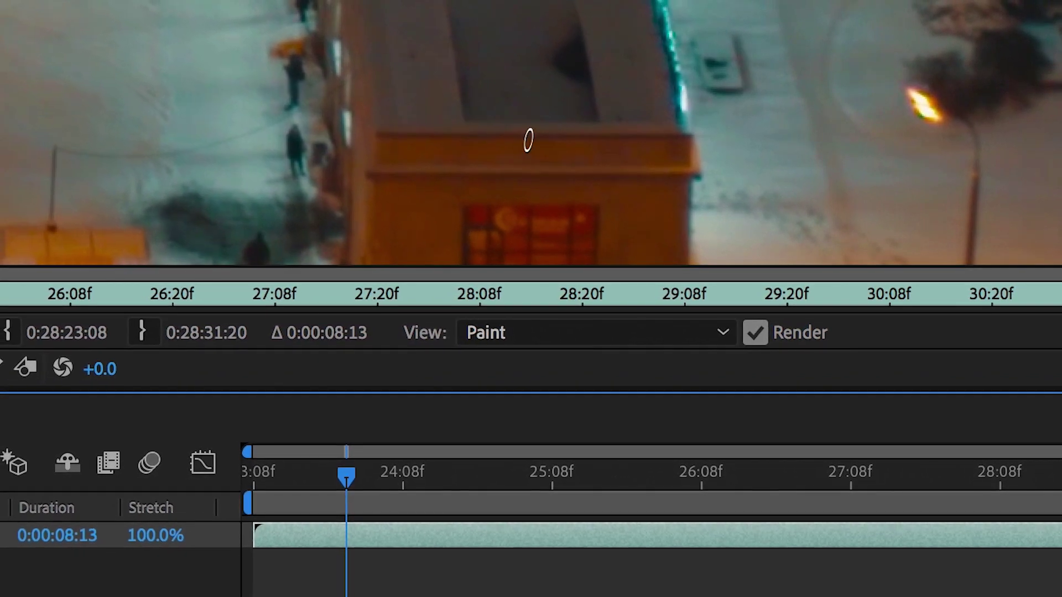
{"action": "left_click_drag", "start_coordinate": [406, 125], "coordinate": [524, 126]}
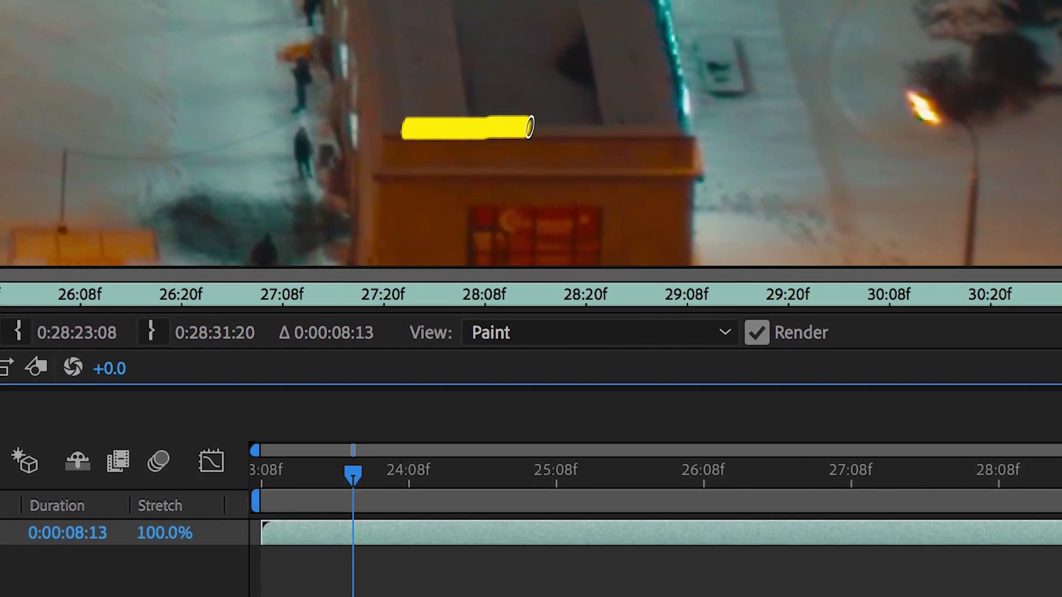
- Continue the yellow dash frame by frame along the front roof edge until it reaches the building's right corner
{"action": "left_click_drag", "start_coordinate": [361, 479], "coordinate": [374, 477]}
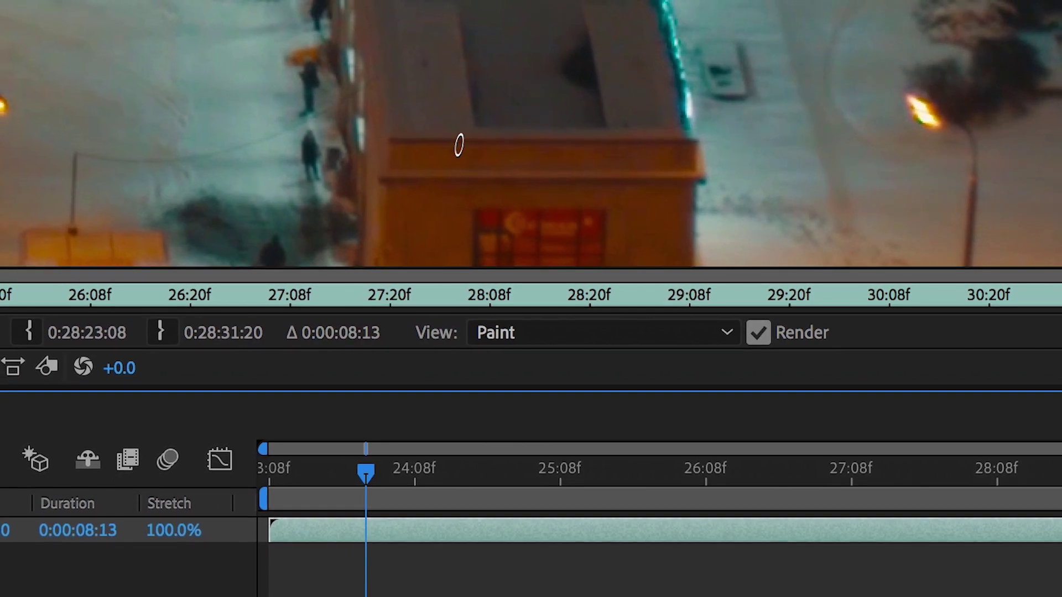
{"action": "left_click_drag", "start_coordinate": [441, 131], "coordinate": [552, 132]}
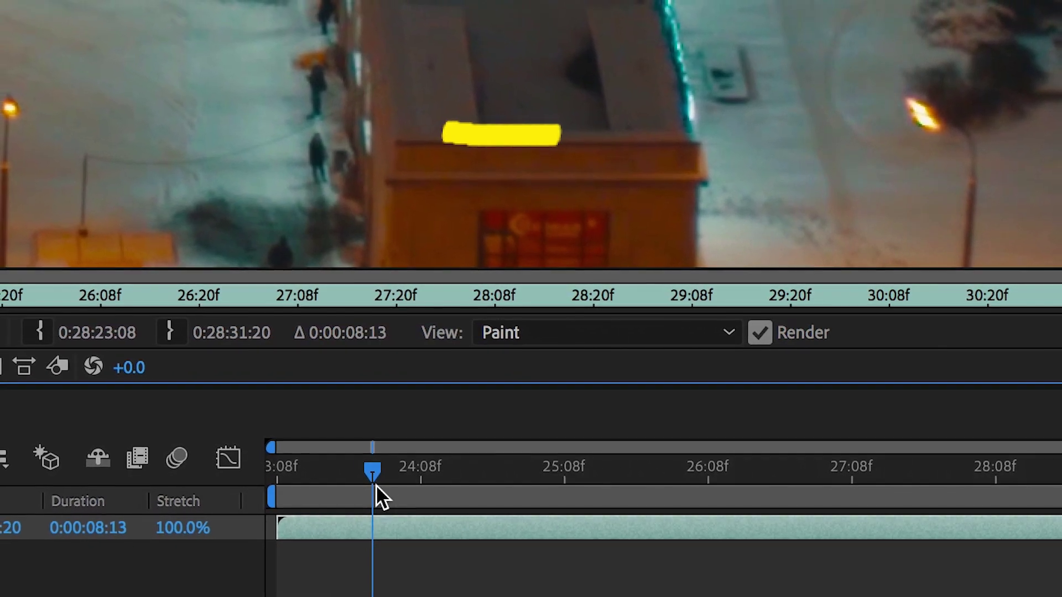
{"action": "left_click_drag", "start_coordinate": [376, 484], "coordinate": [383, 483]}
{"action": "left_click_drag", "start_coordinate": [493, 141], "coordinate": [603, 143]}
{"action": "left_click", "coordinate": [394, 469]}
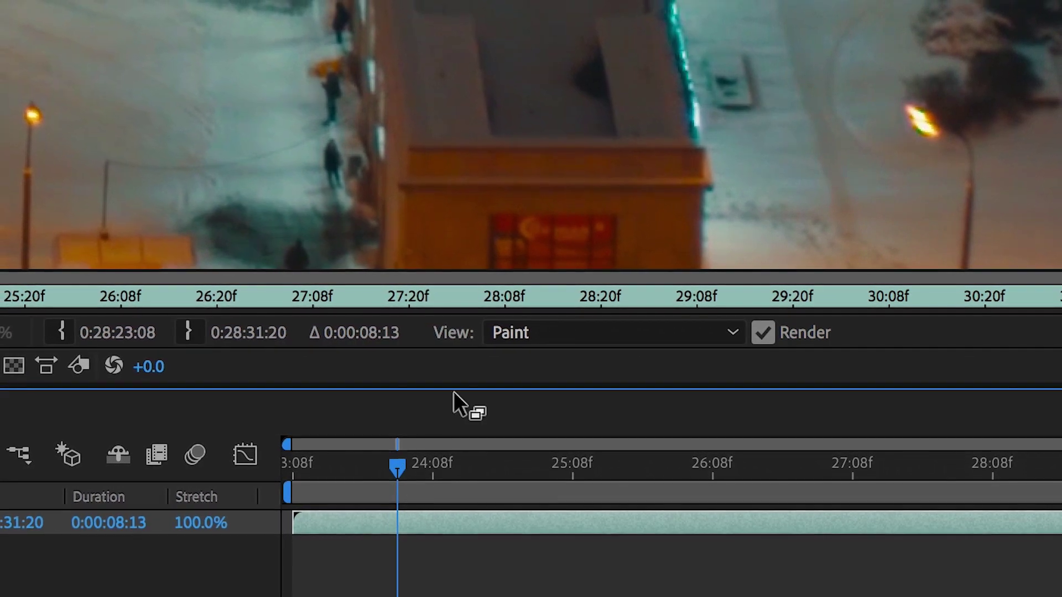
{"action": "left_click_drag", "start_coordinate": [527, 145], "coordinate": [633, 139]}
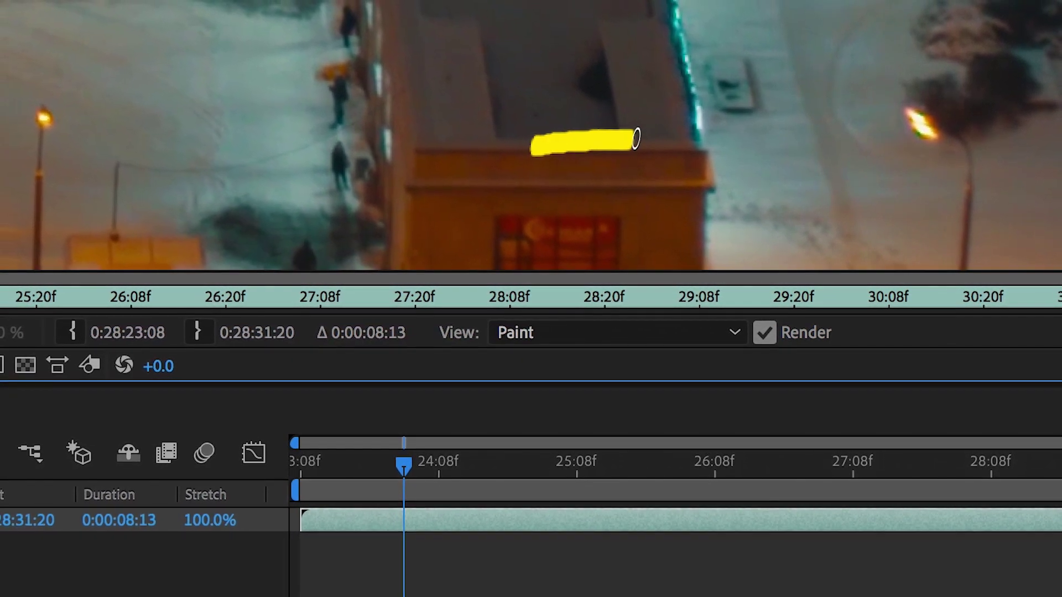
{"action": "left_click_drag", "start_coordinate": [411, 468], "coordinate": [417, 464]}
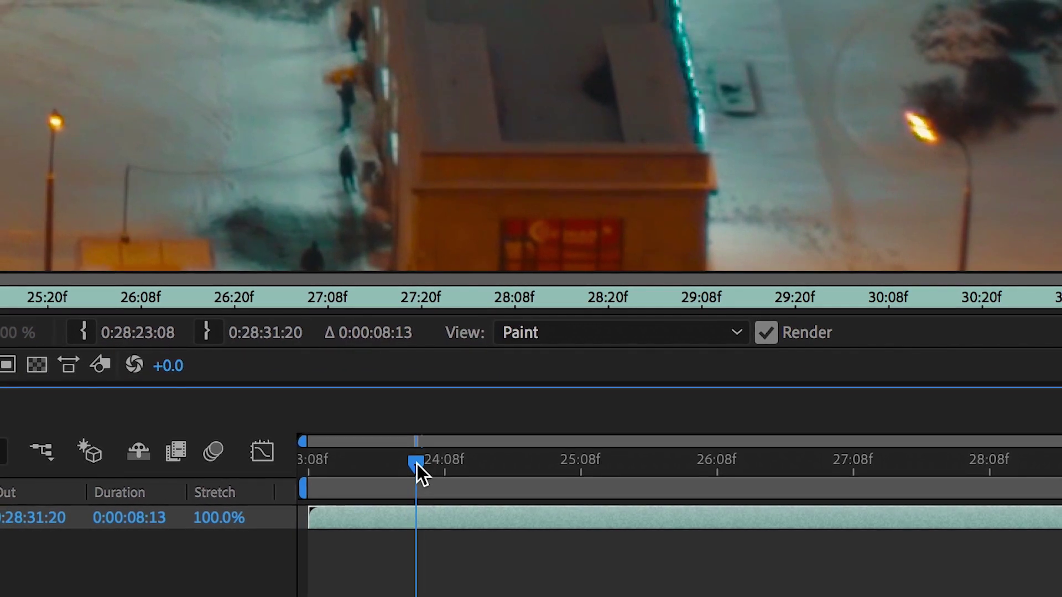
{"action": "left_click_drag", "start_coordinate": [589, 149], "coordinate": [697, 150]}
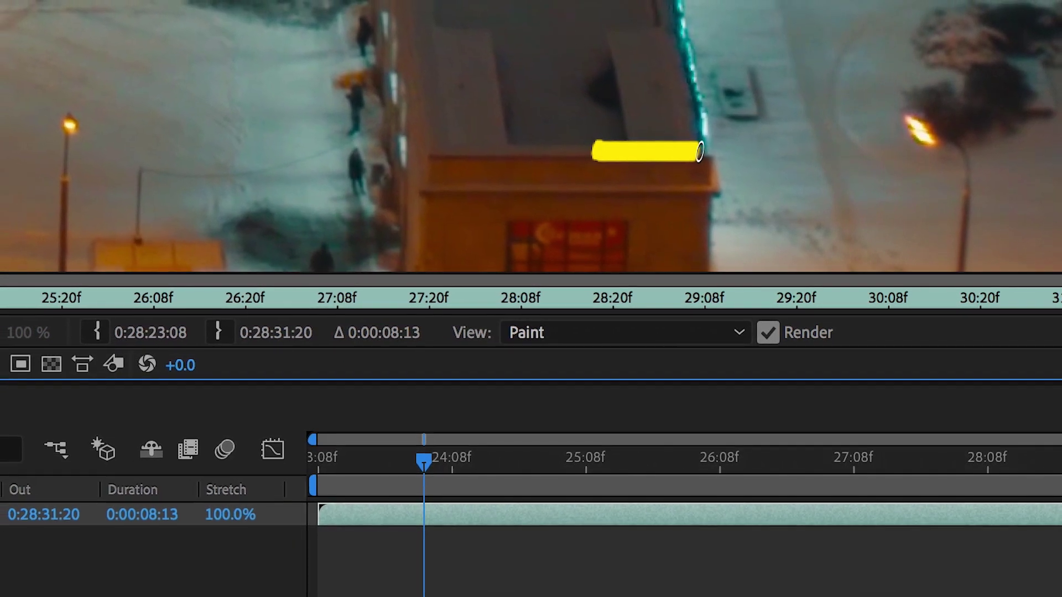
- Paint the yellow line around the front right corner and up the lower right roof edge, one stroke per frame through 0:28:24:12
{"action": "left_click", "coordinate": [435, 461]}
{"action": "mouse_move", "coordinate": [657, 157]}
{"action": "left_mouse_down"}
{"action": "mouse_move", "coordinate": [703, 159]}
{"action": "mouse_move", "coordinate": [704, 93]}
{"action": "left_mouse_up"}
{"action": "mouse_move", "coordinate": [445, 462]}
{"action": "left_mouse_down"}
{"action": "mouse_move", "coordinate": [386, 467]}
{"action": "mouse_move", "coordinate": [474, 463]}
{"action": "left_mouse_up"}
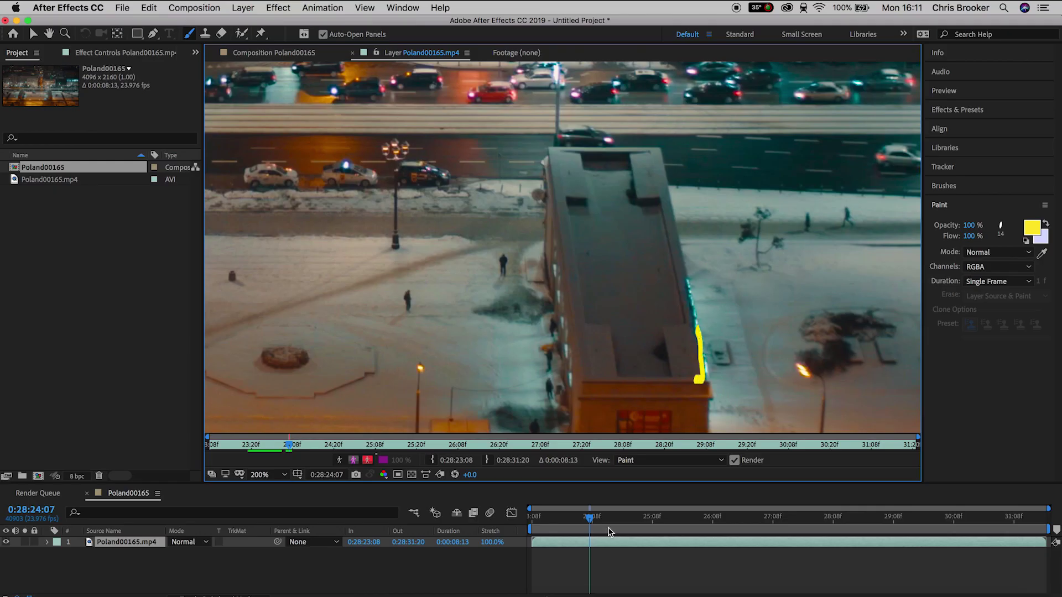
{"action": "left_click_drag", "start_coordinate": [590, 519], "coordinate": [600, 519]}
{"action": "left_click_drag", "start_coordinate": [694, 304], "coordinate": [699, 344]}
{"action": "left_click_drag", "start_coordinate": [599, 519], "coordinate": [602, 518]}
{"action": "left_click_drag", "start_coordinate": [691, 302], "coordinate": [682, 241]}
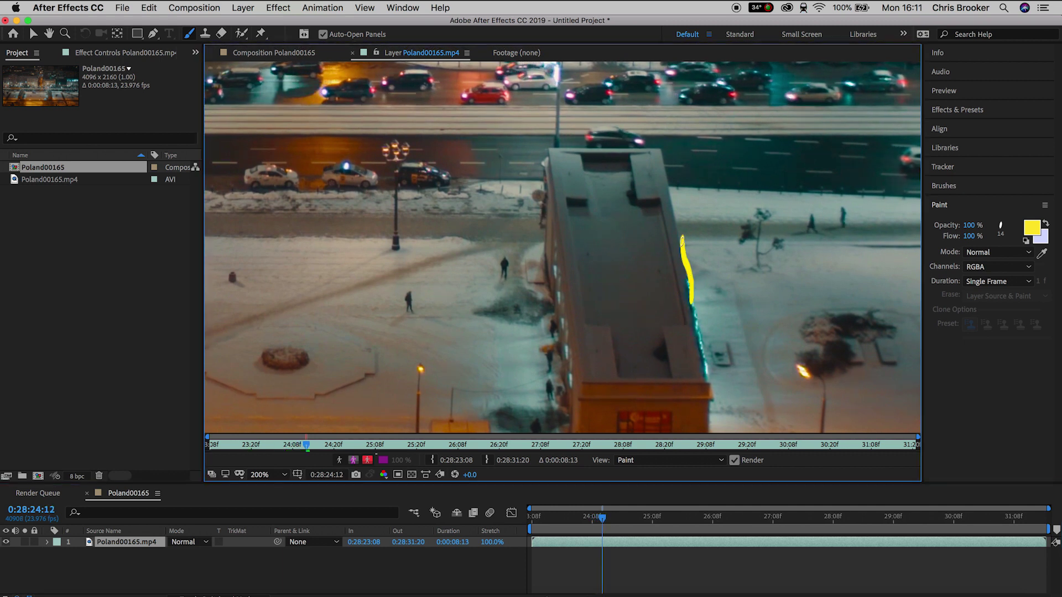
- Move the yellow stroke up the rest of the right roof edge frame by frame until it rounds the back right corner
{"action": "left_click_drag", "start_coordinate": [602, 519], "coordinate": [605, 518]}
{"action": "left_click_drag", "start_coordinate": [689, 289], "coordinate": [680, 224]}
{"action": "left_click_drag", "start_coordinate": [605, 518], "coordinate": [610, 518]}
{"action": "left_click_drag", "start_coordinate": [676, 232], "coordinate": [666, 180]}
{"action": "left_click_drag", "start_coordinate": [610, 519], "coordinate": [612, 518]}
{"action": "left_click_drag", "start_coordinate": [671, 212], "coordinate": [661, 161]}
{"action": "left_click_drag", "start_coordinate": [612, 518], "coordinate": [615, 518]}
{"action": "left_click_drag", "start_coordinate": [667, 176], "coordinate": [641, 151]}
- Paint the yellow stroke frame by frame across the back roof edge to its left corner and play the animation from the start
{"action": "left_click_drag", "start_coordinate": [615, 519], "coordinate": [618, 519]}
{"action": "left_click_drag", "start_coordinate": [660, 152], "coordinate": [616, 150]}
{"action": "left_click_drag", "start_coordinate": [617, 519], "coordinate": [620, 519]}
{"action": "left_click_drag", "start_coordinate": [644, 151], "coordinate": [595, 150]}
{"action": "left_click_drag", "start_coordinate": [619, 519], "coordinate": [625, 520]}
{"action": "left_click_drag", "start_coordinate": [627, 153], "coordinate": [576, 155]}
{"action": "left_click_drag", "start_coordinate": [625, 520], "coordinate": [627, 519]}
{"action": "left_click_drag", "start_coordinate": [603, 152], "coordinate": [552, 167]}
{"action": "left_click_drag", "start_coordinate": [627, 520], "coordinate": [450, 526]}
{"action": "key", "text": "space"}
- Repaint the yellow stroke on the right roof edge near the front corner at frame 0:28:24:06
{"action": "left_click_drag", "start_coordinate": [573, 519], "coordinate": [584, 520]}
{"action": "mouse_move", "coordinate": [709, 431]}
{"action": "left_mouse_down"}
{"action": "mouse_move", "coordinate": [707, 358]}
{"action": "mouse_move", "coordinate": [693, 324]}
{"action": "left_mouse_up"}
{"action": "key", "text": "super+z"}
{"action": "mouse_move", "coordinate": [584, 519]}
{"action": "left_mouse_down"}
{"action": "mouse_move", "coordinate": [571, 519]}
{"action": "mouse_move", "coordinate": [587, 519]}
{"action": "left_mouse_up"}
{"action": "left_click_drag", "start_coordinate": [704, 386], "coordinate": [696, 335]}
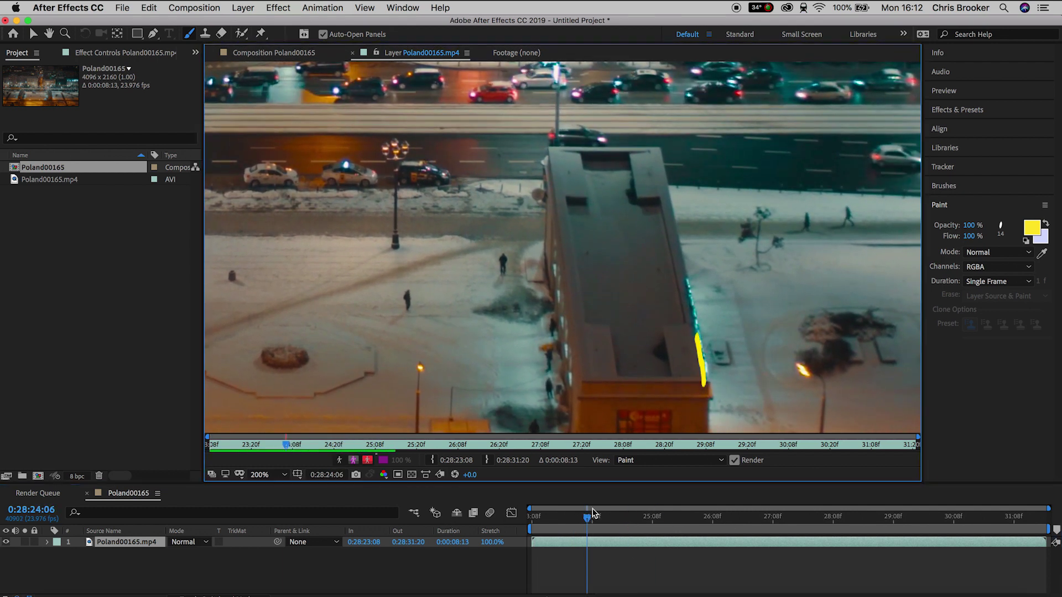
- At frame 0:28:24:03, set the paint foreground color to white and the brush to 8 px diameter and 100% roundness
{"action": "scroll", "coordinate": [576, 545], "scroll_direction": "up", "scroll_amount": 5}
{"action": "scroll", "coordinate": [576, 546], "scroll_direction": "left", "scroll_amount": 5}
{"action": "left_click_drag", "start_coordinate": [772, 519], "coordinate": [628, 519]}
{"action": "left_click_drag", "start_coordinate": [658, 379], "coordinate": [700, 378]}
{"action": "left_click", "coordinate": [1032, 227]}
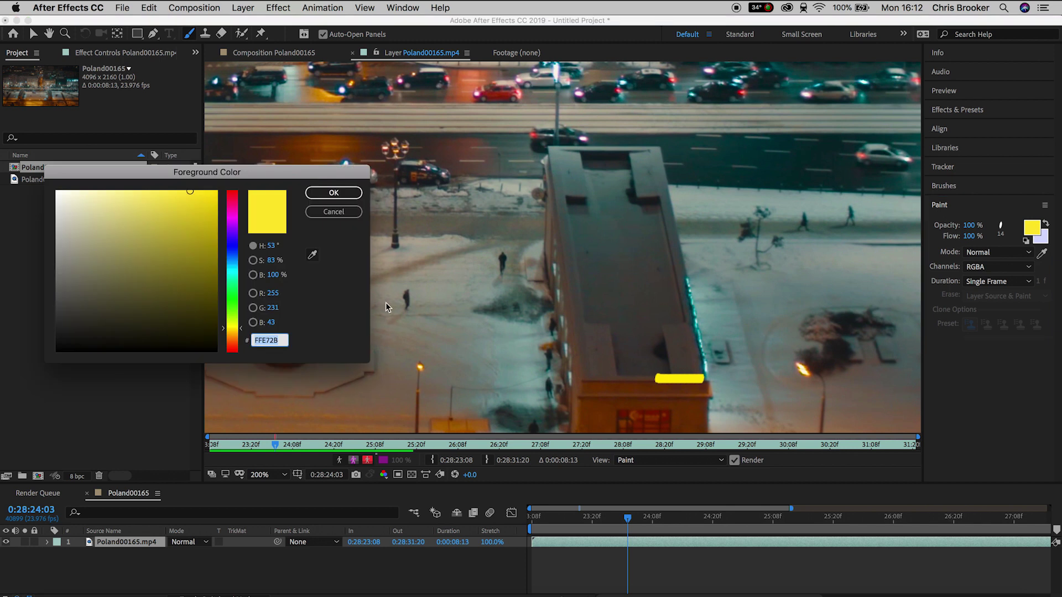
{"action": "left_click_drag", "start_coordinate": [149, 244], "coordinate": [2, 150]}
{"action": "left_click", "coordinate": [344, 194]}
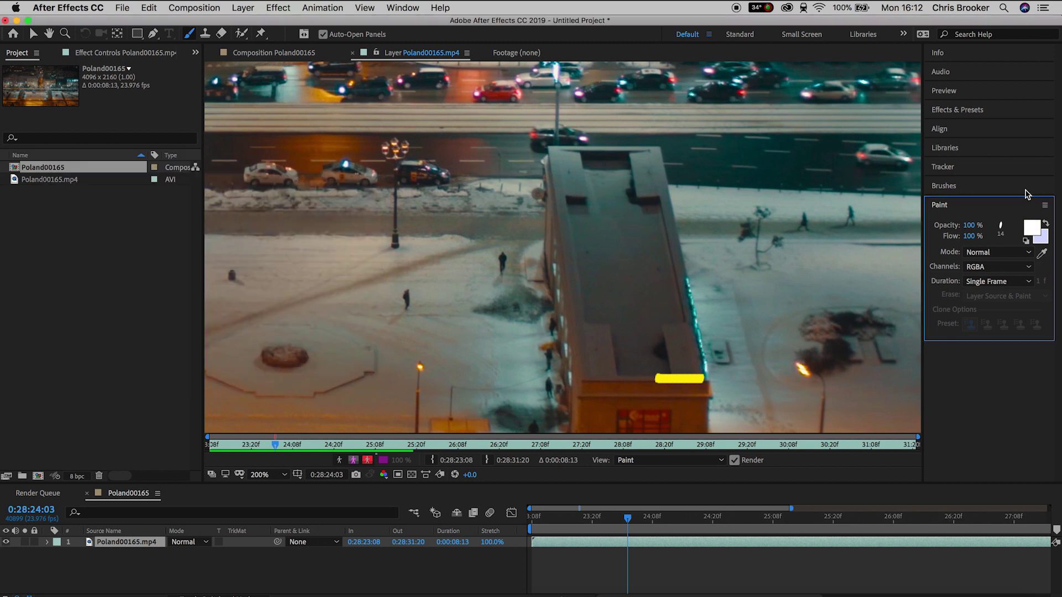
{"action": "left_click", "coordinate": [977, 189]}
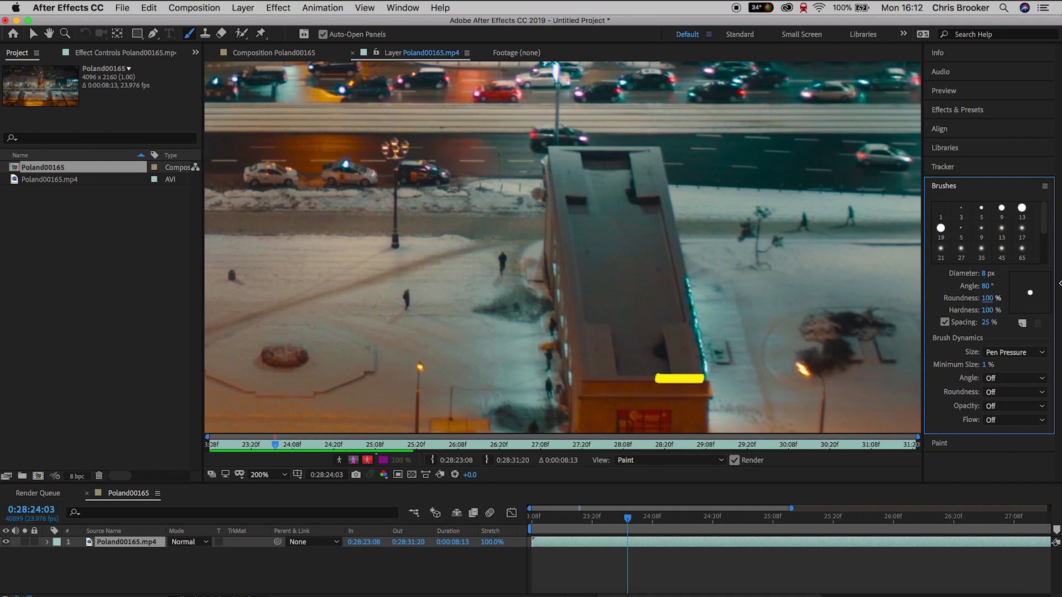
- Paint short white diagonal strokes on the roof beside the front right corner on frames 0:28:24:03 to 0:28:24:05
{"action": "left_click_drag", "start_coordinate": [691, 374], "coordinate": [691, 373]}
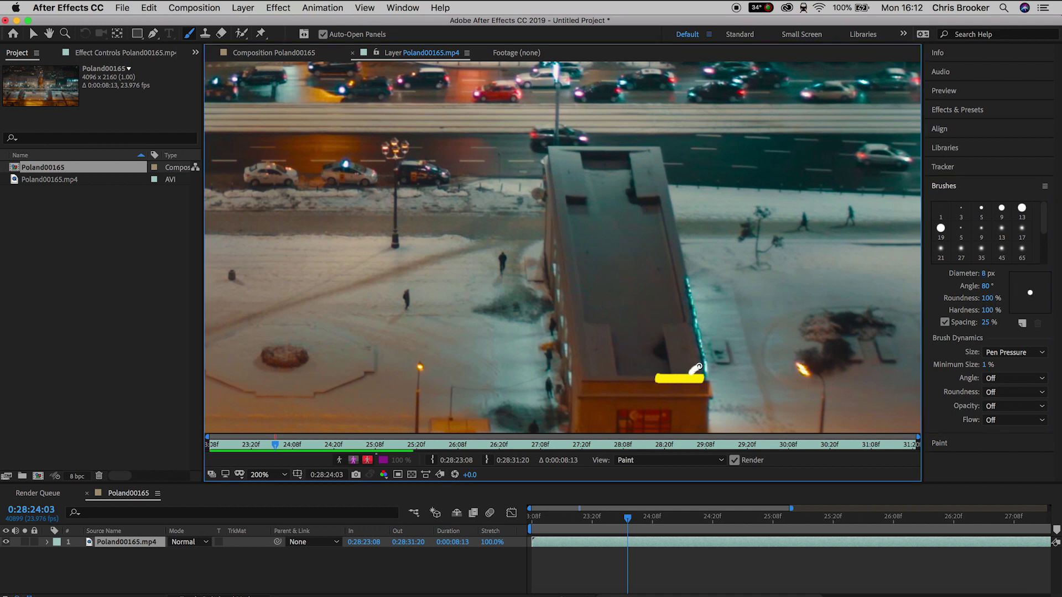
{"action": "left_click_drag", "start_coordinate": [627, 522], "coordinate": [631, 522]}
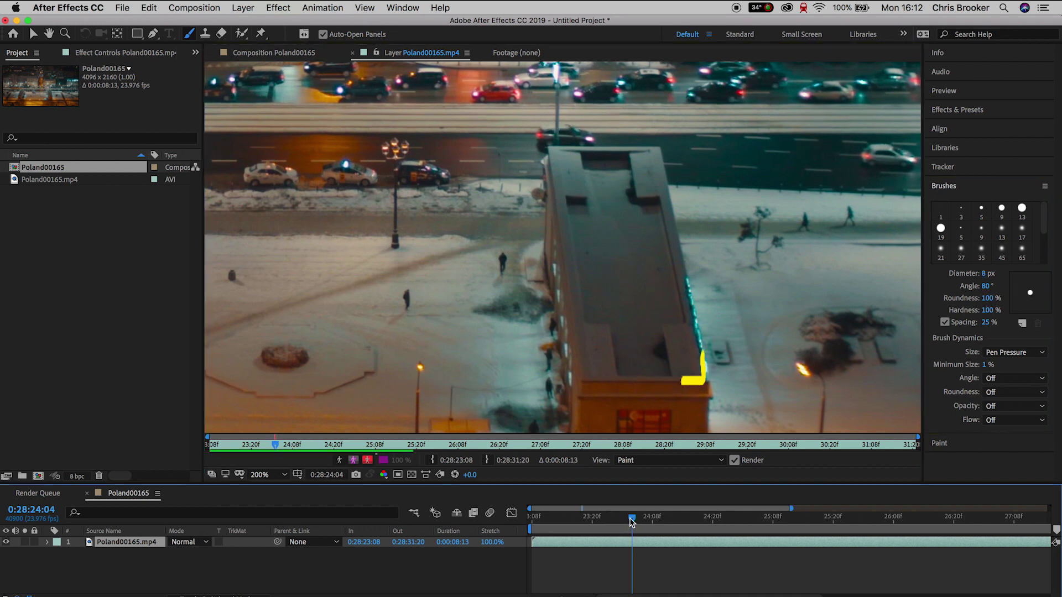
{"action": "left_click_drag", "start_coordinate": [691, 379], "coordinate": [700, 365]}
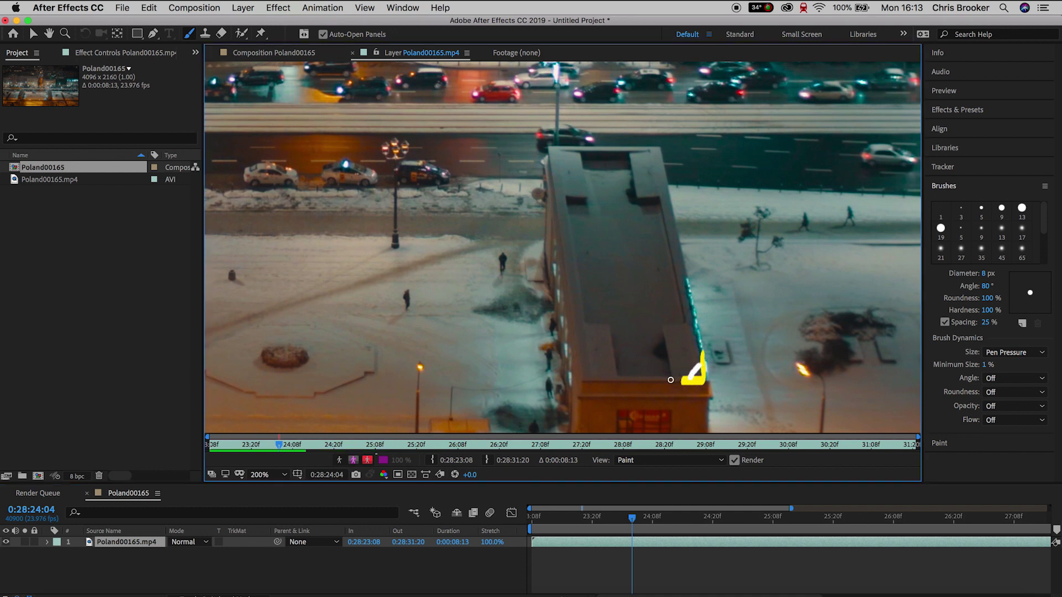
{"action": "left_click", "coordinate": [631, 520]}
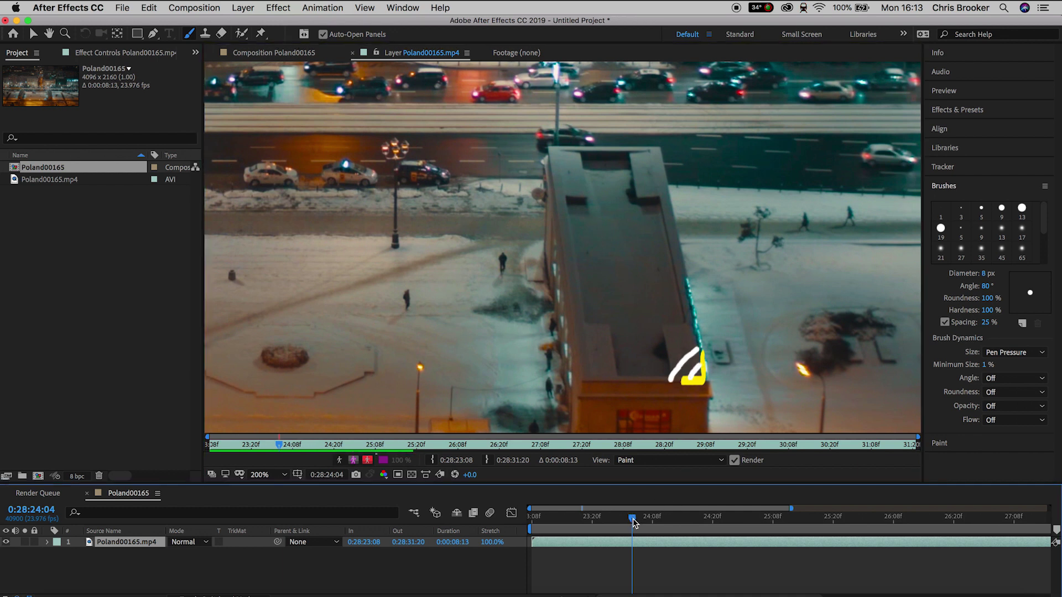
{"action": "left_click_drag", "start_coordinate": [685, 378], "coordinate": [697, 362]}
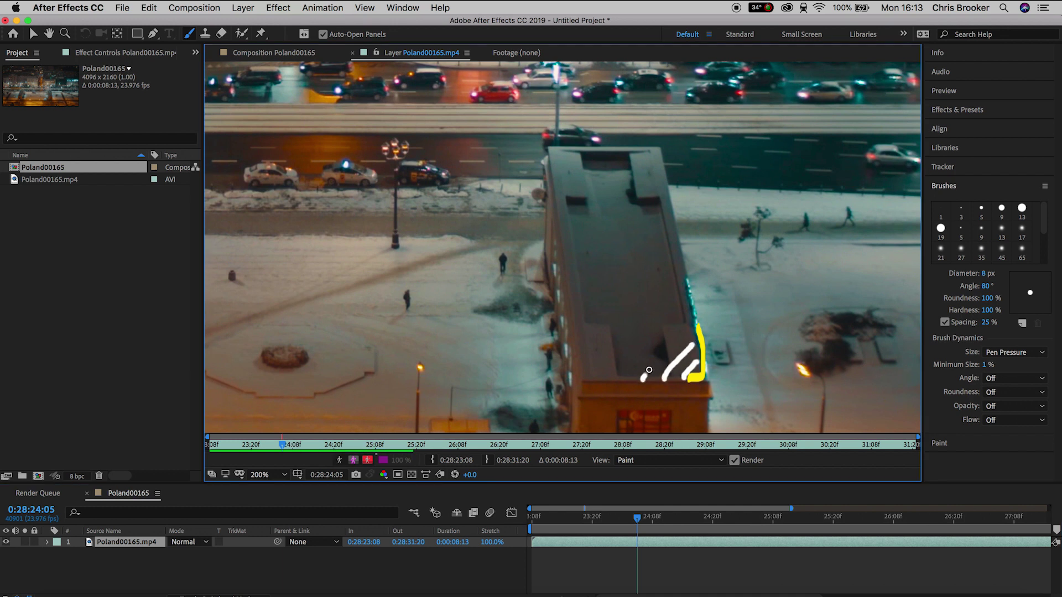
- Paint three progressively longer white arcs spreading from the front right roof corner on each of frames 0:28:24:06 and 0:28:24:07
{"action": "left_click_drag", "start_coordinate": [640, 521], "coordinate": [643, 519]}
{"action": "left_click_drag", "start_coordinate": [684, 379], "coordinate": [700, 358]}
{"action": "left_click_drag", "start_coordinate": [663, 379], "coordinate": [696, 341]}
{"action": "mouse_move", "coordinate": [639, 376]}
{"action": "left_mouse_down"}
{"action": "mouse_move", "coordinate": [691, 320]}
{"action": "mouse_move", "coordinate": [686, 305]}
{"action": "left_mouse_up"}
{"action": "left_click_drag", "start_coordinate": [641, 521], "coordinate": [647, 521]}
{"action": "left_click_drag", "start_coordinate": [659, 377], "coordinate": [693, 342]}
{"action": "mouse_move", "coordinate": [635, 377]}
{"action": "left_mouse_down"}
{"action": "mouse_move", "coordinate": [691, 321]}
{"action": "mouse_move", "coordinate": [688, 303]}
{"action": "left_mouse_up"}
{"action": "left_click_drag", "start_coordinate": [588, 372], "coordinate": [682, 282]}
- Paint curved white lines sweeping toward the back of the roof on frames 0:28:24:08 to 0:28:24:10
{"action": "mouse_move", "coordinate": [646, 521]}
{"action": "left_mouse_down"}
{"action": "mouse_move", "coordinate": [627, 526]}
{"action": "mouse_move", "coordinate": [652, 522]}
{"action": "left_mouse_up"}
{"action": "left_click_drag", "start_coordinate": [635, 378], "coordinate": [691, 321]}
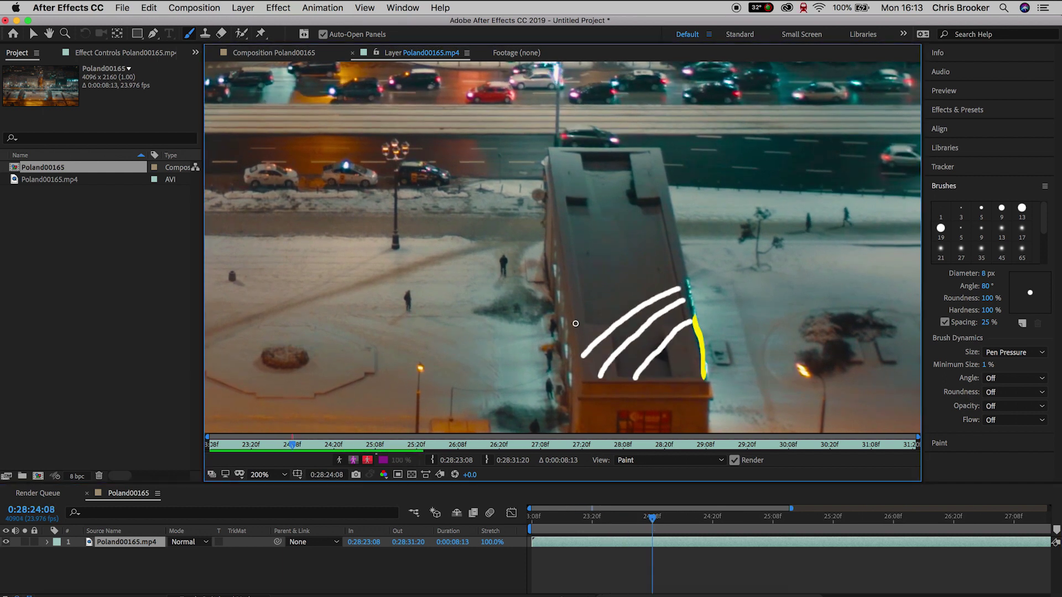
{"action": "key", "text": "Page_Down"}
{"action": "left_click_drag", "start_coordinate": [585, 290], "coordinate": [676, 247]}
{"action": "left_click_drag", "start_coordinate": [570, 272], "coordinate": [677, 232]}
{"action": "left_click_drag", "start_coordinate": [658, 520], "coordinate": [663, 519]}
{"action": "left_click_drag", "start_coordinate": [575, 326], "coordinate": [680, 264]}
{"action": "left_click_drag", "start_coordinate": [570, 290], "coordinate": [672, 223]}
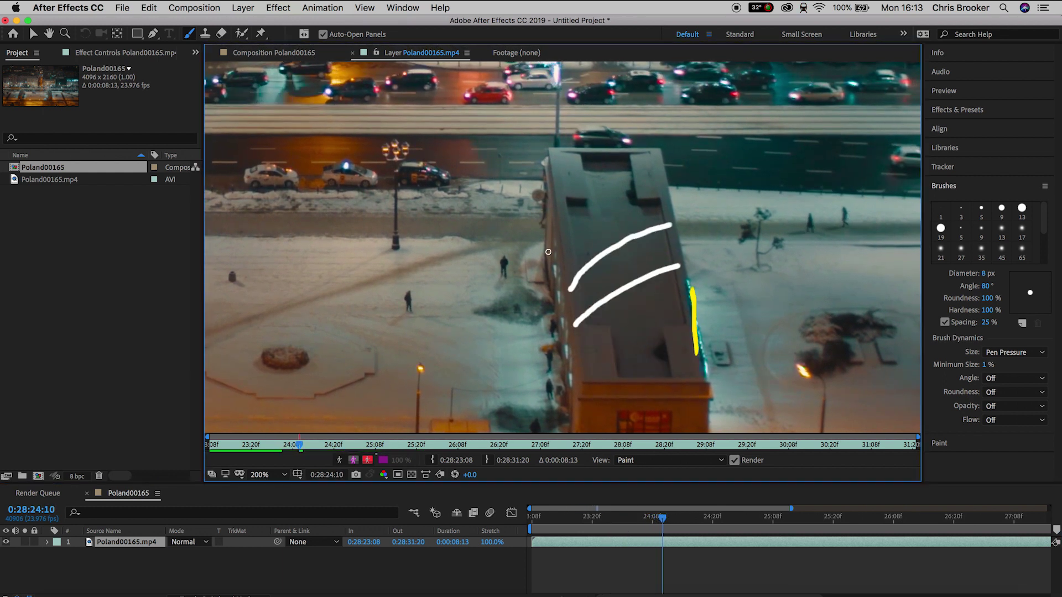
- Paint additional curved white strokes across the back part of the roof on frames 0:28:24:10 and 0:28:24:11
{"action": "left_click_drag", "start_coordinate": [563, 249], "coordinate": [666, 209]}
{"action": "mouse_move", "coordinate": [662, 520]}
{"action": "left_mouse_down"}
{"action": "mouse_move", "coordinate": [509, 524]}
{"action": "mouse_move", "coordinate": [667, 519]}
{"action": "left_mouse_up"}
{"action": "left_click_drag", "start_coordinate": [567, 267], "coordinate": [668, 214]}
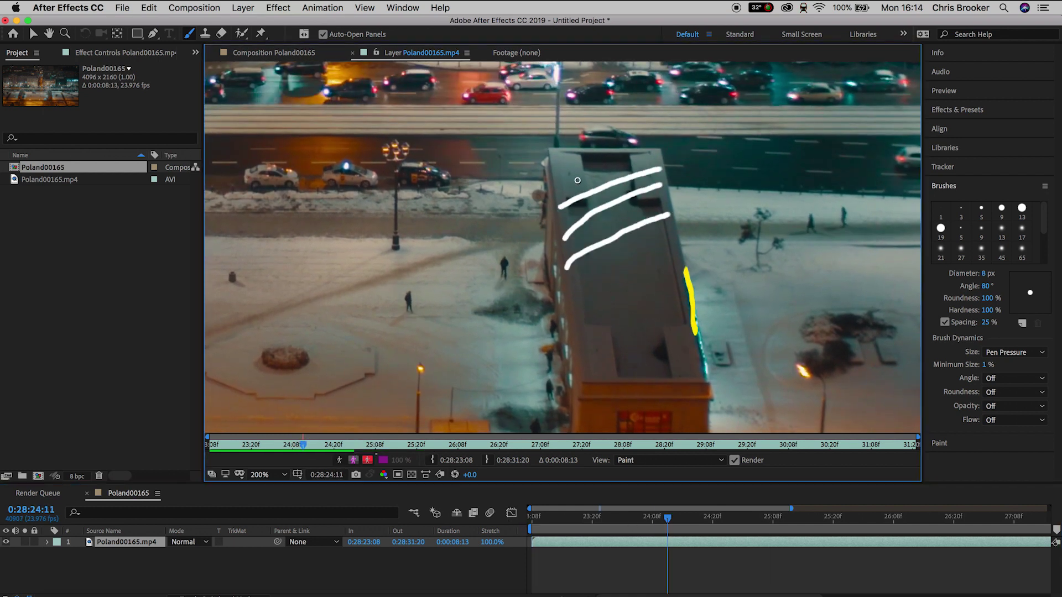
{"action": "left_click_drag", "start_coordinate": [558, 185], "coordinate": [626, 152]}
- At frame 0:28:24:09, set the paint foreground color to bright green and the brush diameter to 14 px
{"action": "mouse_move", "coordinate": [667, 519]}
{"action": "left_mouse_down"}
{"action": "mouse_move", "coordinate": [494, 529]}
{"action": "mouse_move", "coordinate": [658, 519]}
{"action": "left_mouse_up"}
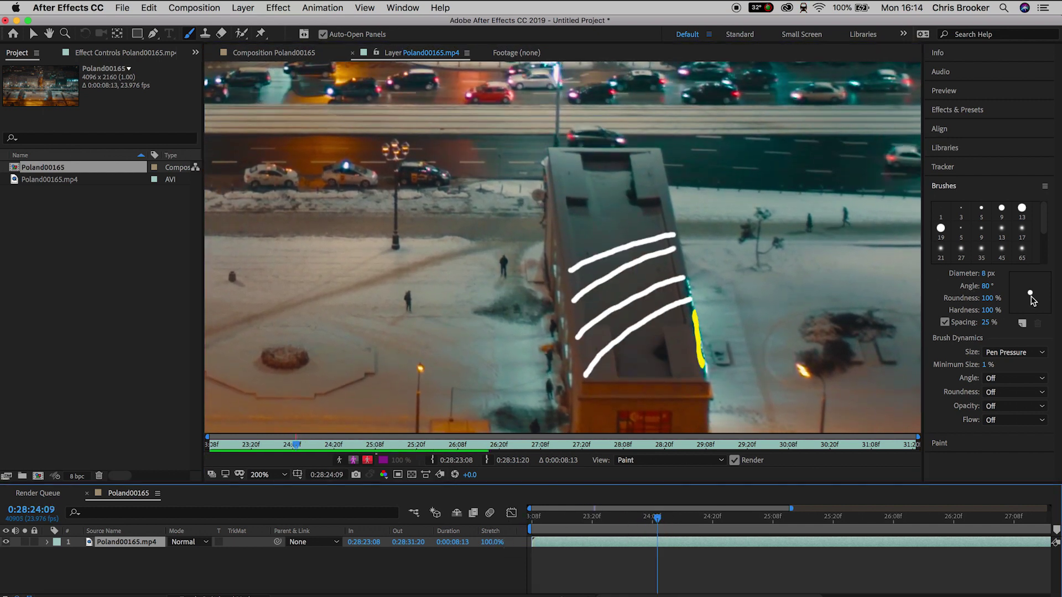
{"action": "left_click", "coordinate": [1017, 442]}
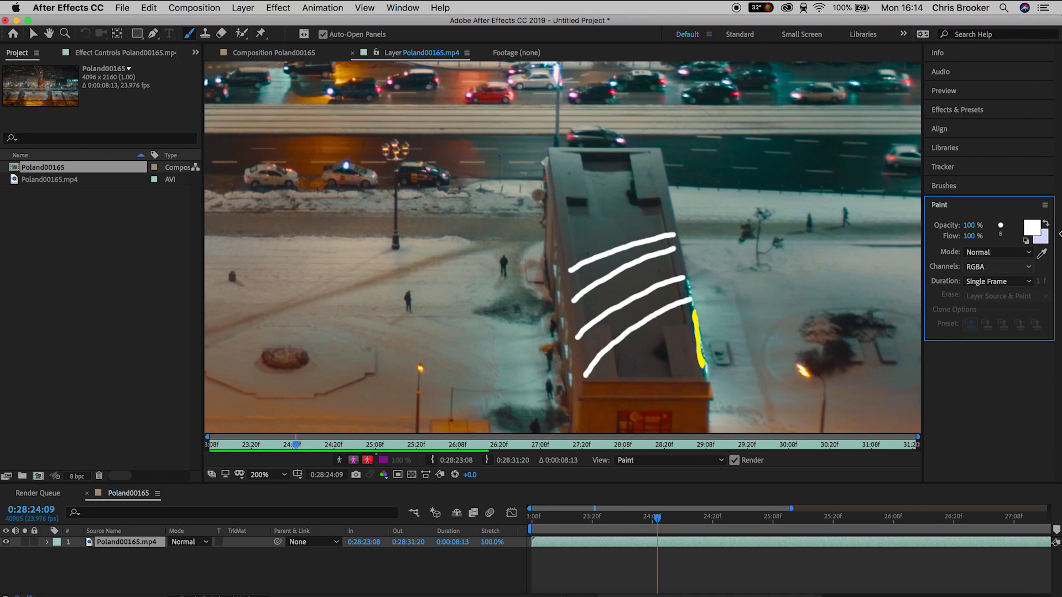
{"action": "left_click", "coordinate": [1038, 231]}
{"action": "left_click", "coordinate": [231, 301]}
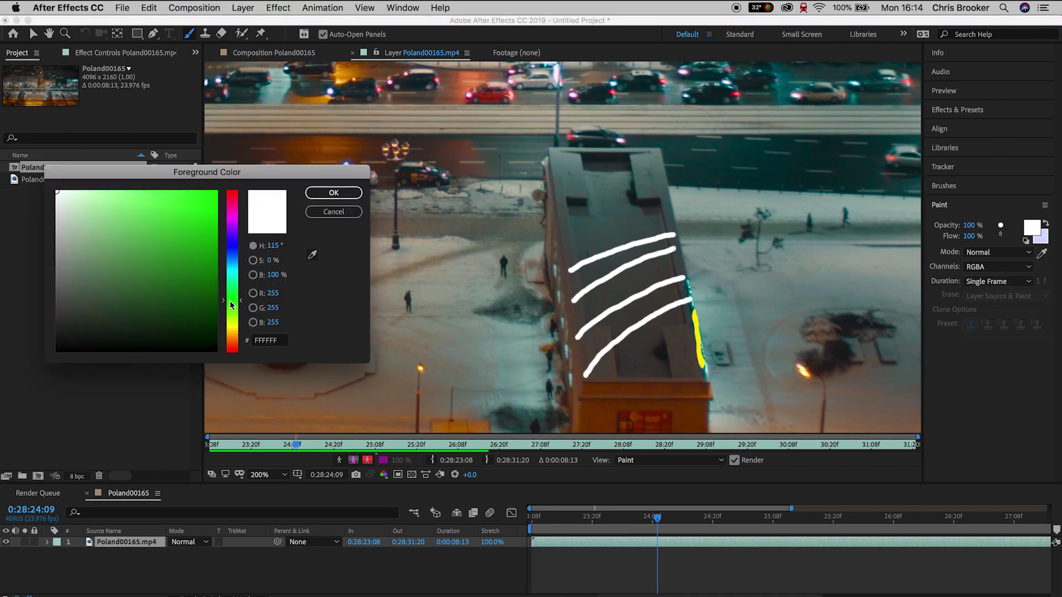
{"action": "mouse_move", "coordinate": [201, 296]}
{"action": "left_mouse_down"}
{"action": "mouse_move", "coordinate": [211, 144]}
{"action": "mouse_move", "coordinate": [238, 145]}
{"action": "left_mouse_up"}
{"action": "left_click", "coordinate": [333, 191]}
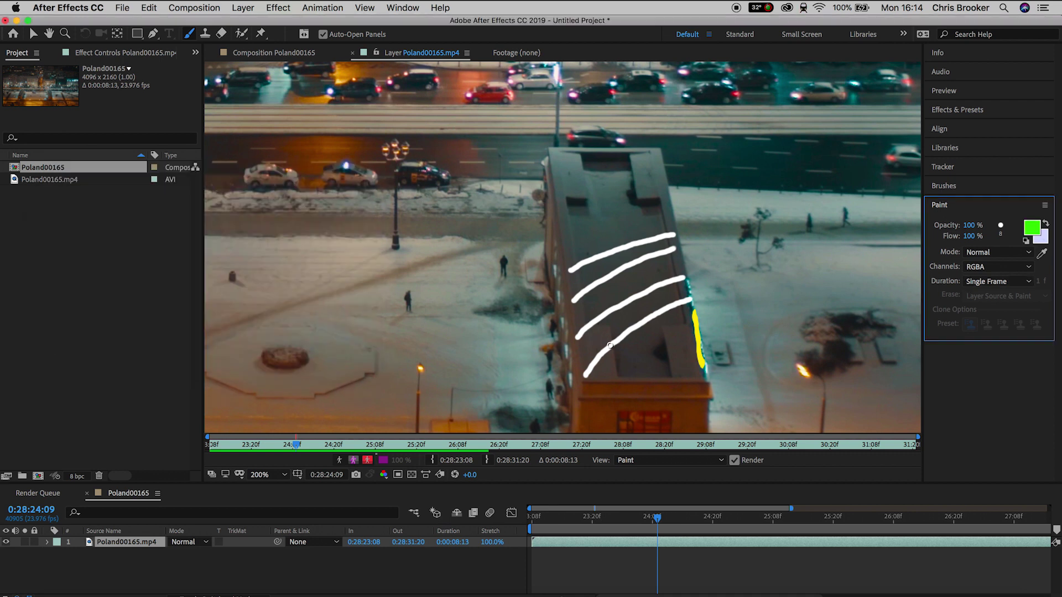
{"action": "left_click", "coordinate": [974, 187]}
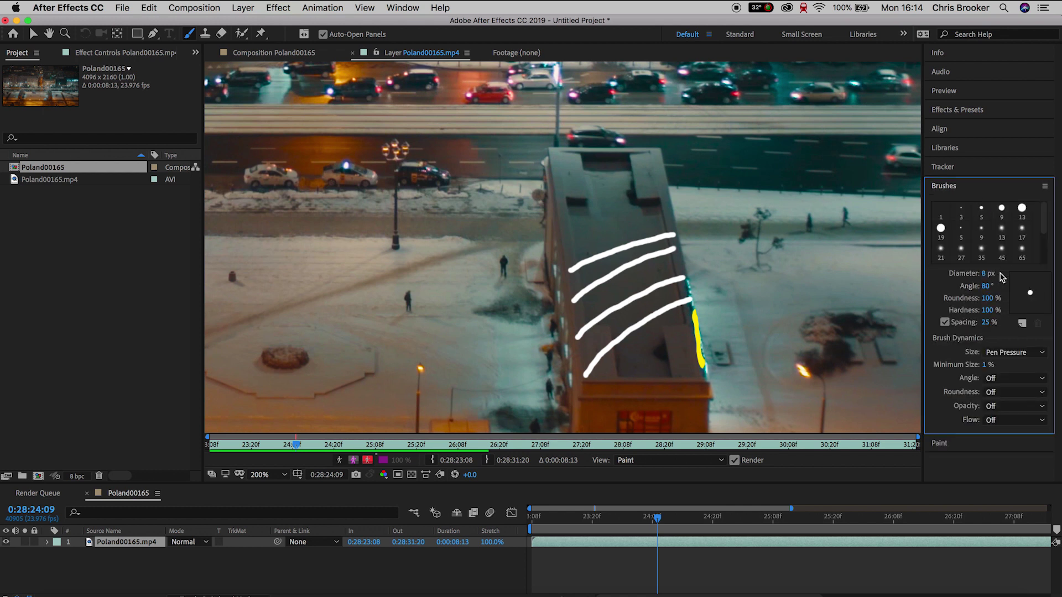
- Fill the raised block at the roof's front right corner with green paint on frames 0:28:24:09 to 0:28:24:12
{"action": "left_click_drag", "start_coordinate": [678, 376], "coordinate": [681, 368]}
{"action": "left_click_drag", "start_coordinate": [657, 523], "coordinate": [661, 523]}
{"action": "mouse_move", "coordinate": [697, 354]}
{"action": "left_mouse_down"}
{"action": "mouse_move", "coordinate": [676, 377]}
{"action": "mouse_move", "coordinate": [697, 357]}
{"action": "left_mouse_up"}
{"action": "left_click_drag", "start_coordinate": [661, 523], "coordinate": [667, 523]}
{"action": "left_click_drag", "start_coordinate": [688, 347], "coordinate": [692, 367]}
{"action": "left_click_drag", "start_coordinate": [667, 522], "coordinate": [673, 521]}
{"action": "mouse_move", "coordinate": [676, 378]}
{"action": "left_mouse_down"}
{"action": "mouse_move", "coordinate": [673, 353]}
{"action": "mouse_move", "coordinate": [694, 371]}
{"action": "left_mouse_up"}
- Continue painting the front right roof block green on the following frames up to 0:28:24:17, then scrub back through the animation
{"action": "left_click_drag", "start_coordinate": [673, 521], "coordinate": [676, 522]}
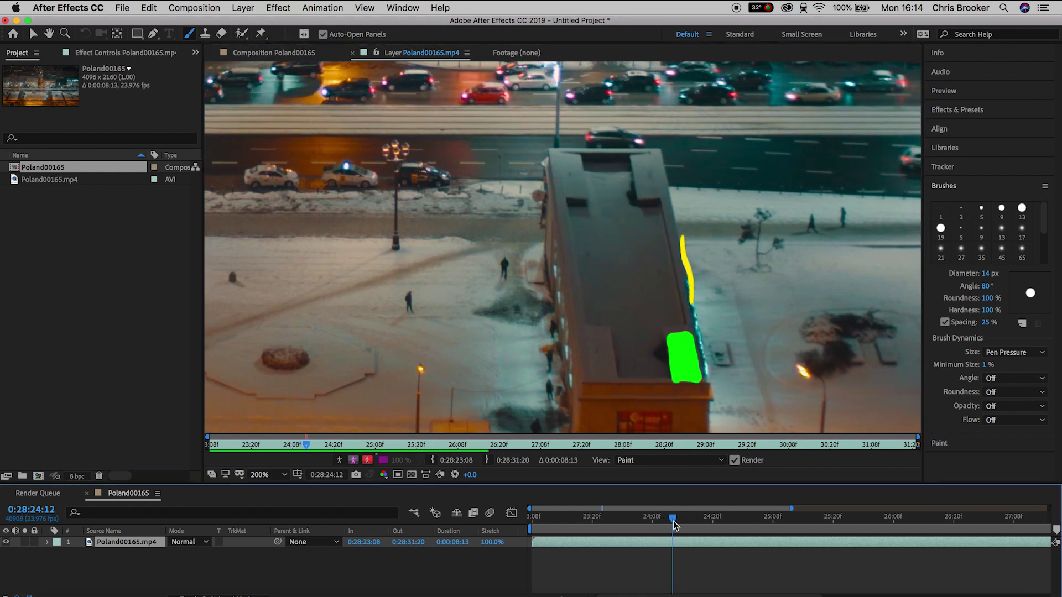
{"action": "mouse_move", "coordinate": [682, 376]}
{"action": "left_mouse_down"}
{"action": "mouse_move", "coordinate": [689, 343]}
{"action": "mouse_move", "coordinate": [689, 366]}
{"action": "left_mouse_up"}
{"action": "left_click_drag", "start_coordinate": [678, 522], "coordinate": [688, 521]}
{"action": "left_click_drag", "start_coordinate": [675, 377], "coordinate": [689, 365]}
{"action": "left_click_drag", "start_coordinate": [687, 522], "coordinate": [696, 522]}
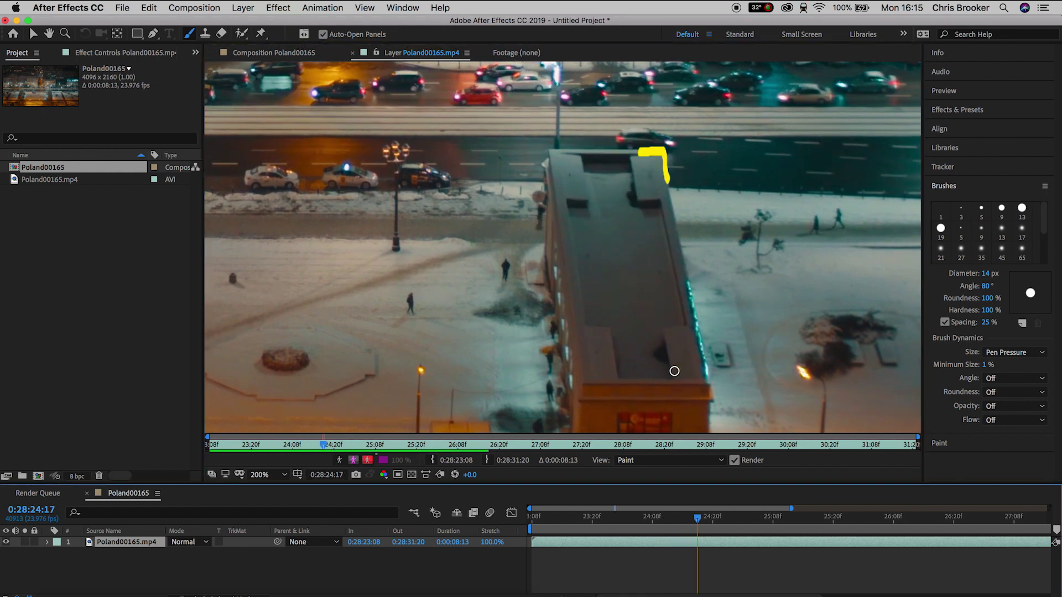
{"action": "left_click_drag", "start_coordinate": [673, 371], "coordinate": [691, 365]}
{"action": "left_click_drag", "start_coordinate": [697, 522], "coordinate": [554, 528]}
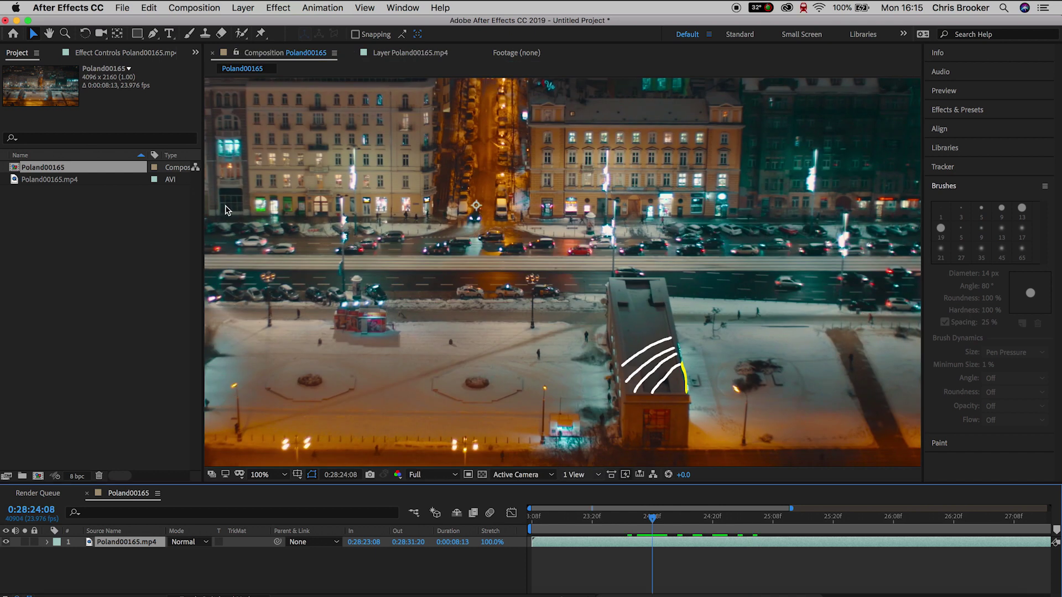
- Display the footage layer's effect controls in the composition and examine its Paint effect
{"action": "key", "text": "F3"}
{"action": "left_click", "coordinate": [44, 81]}
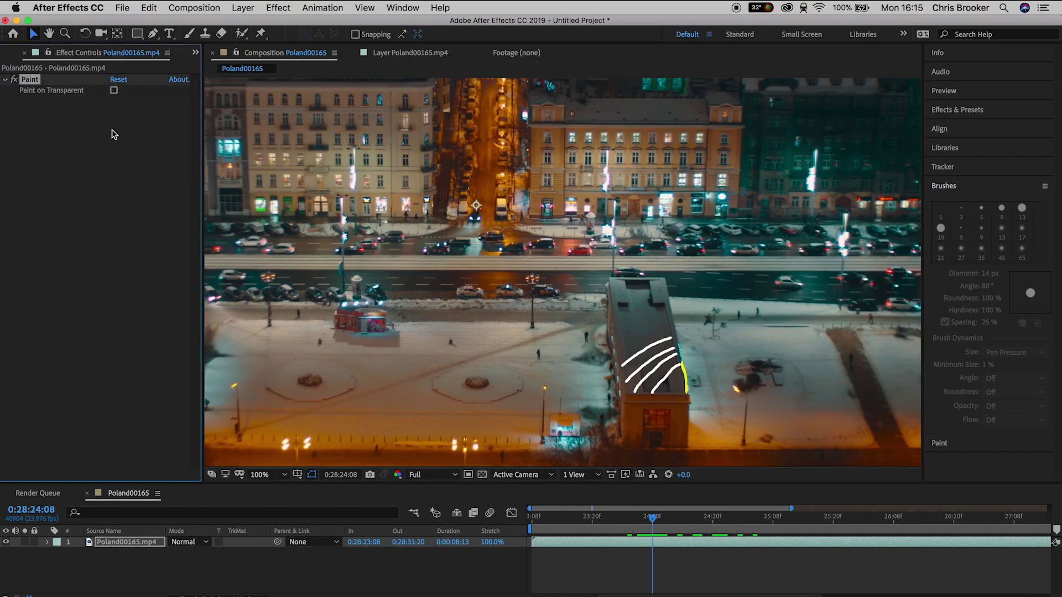
{"action": "left_click", "coordinate": [14, 80]}
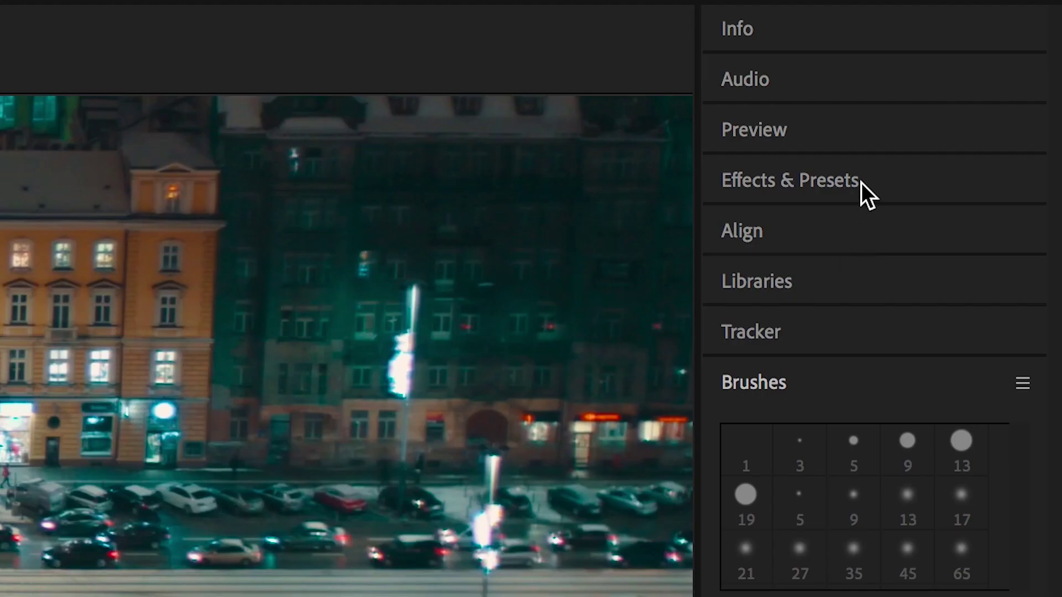
- Search the effects for "glow" and try applying the Stylize Glow effect to the Poland00165.mp4 layer
{"action": "left_click", "coordinate": [860, 182]}
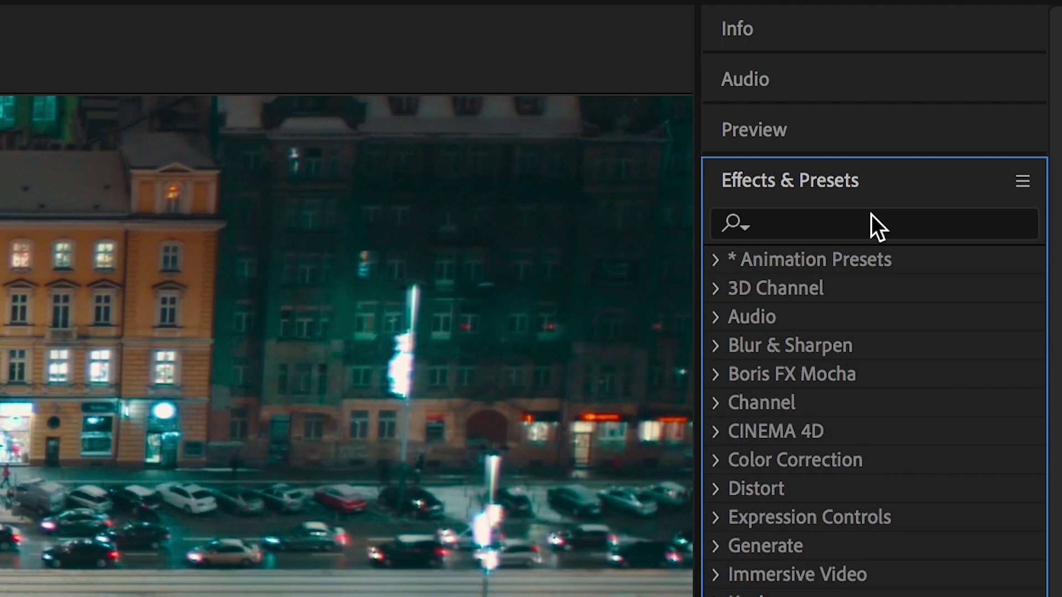
{"action": "left_click", "coordinate": [872, 220]}
{"action": "type", "text": "glow"}
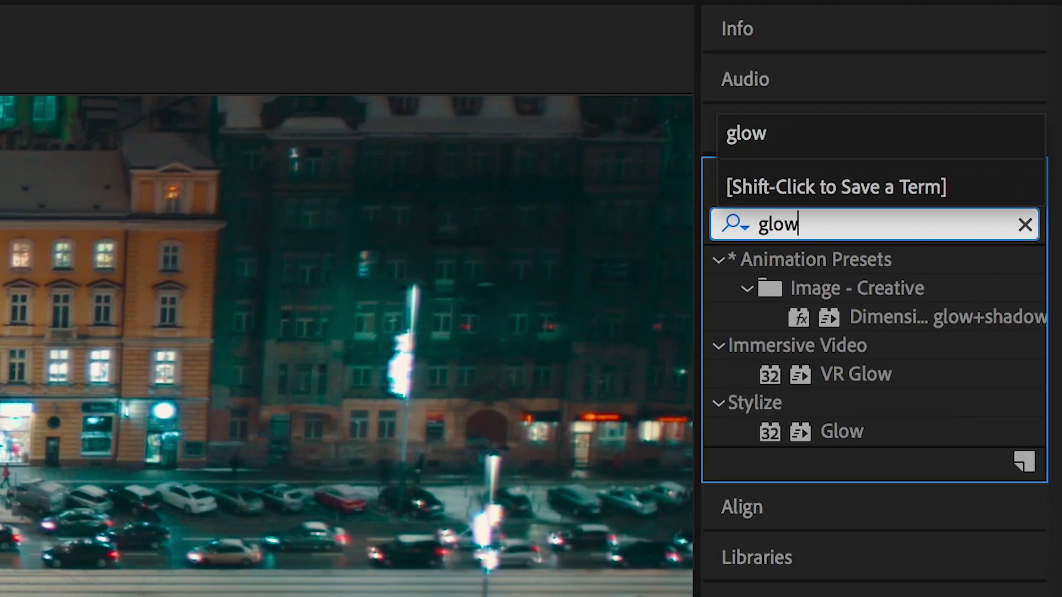
{"action": "left_click", "coordinate": [845, 434]}
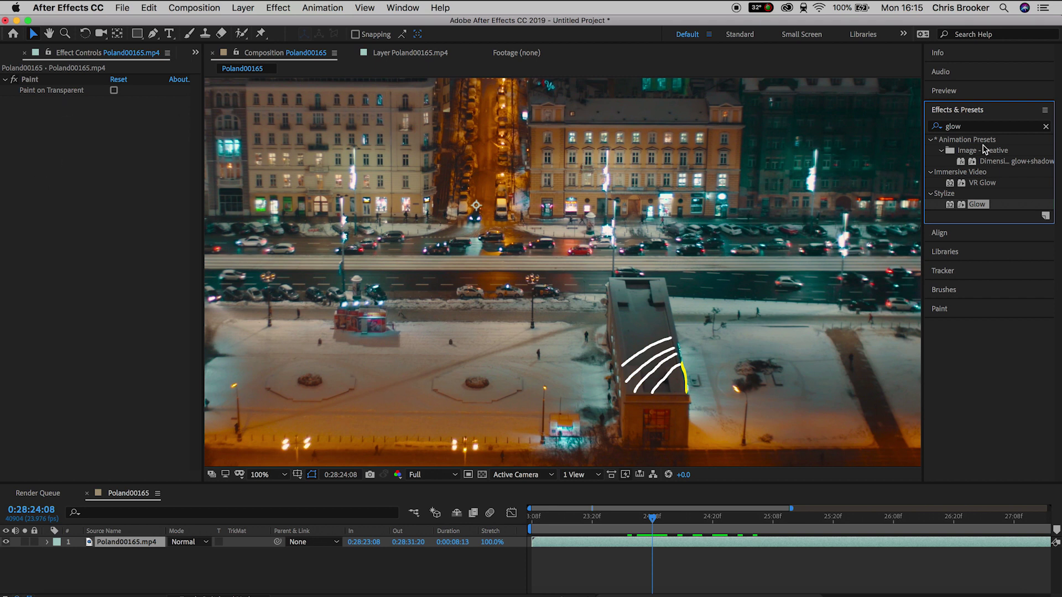
{"action": "left_click_drag", "start_coordinate": [981, 206], "coordinate": [83, 134]}
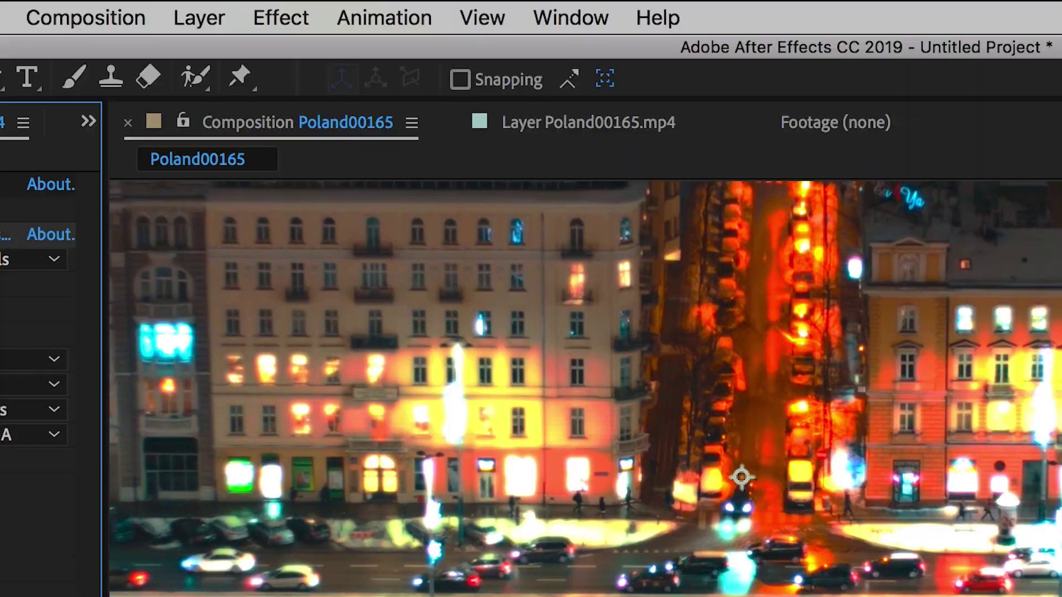
- Create an adjustment layer above the drone footage and apply the Glow effect to it
{"action": "left_click", "coordinate": [199, 18]}
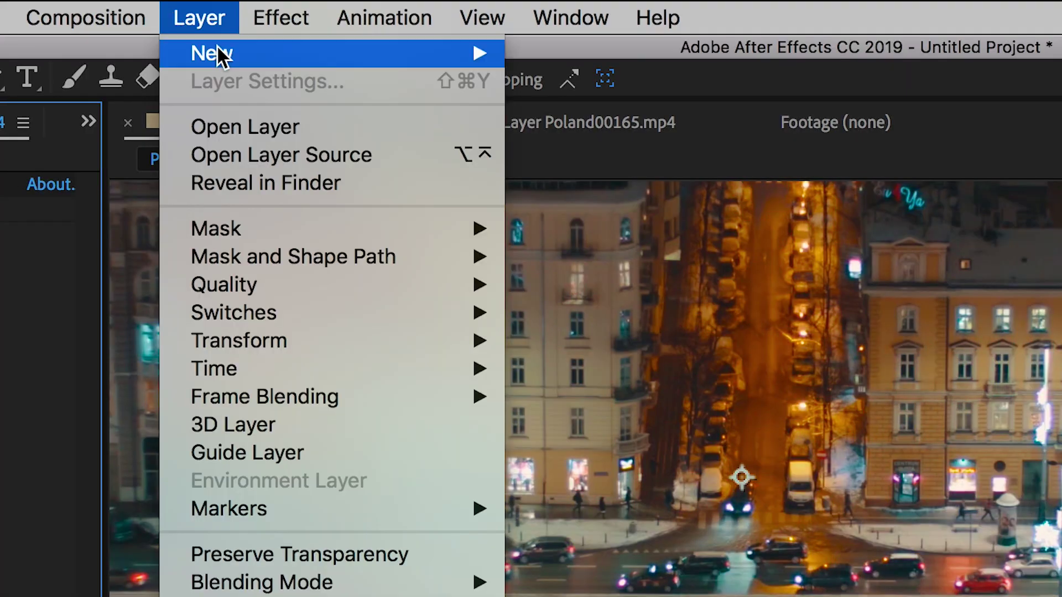
{"action": "mouse_move", "coordinate": [367, 52]}
{"action": "left_click", "coordinate": [721, 229]}
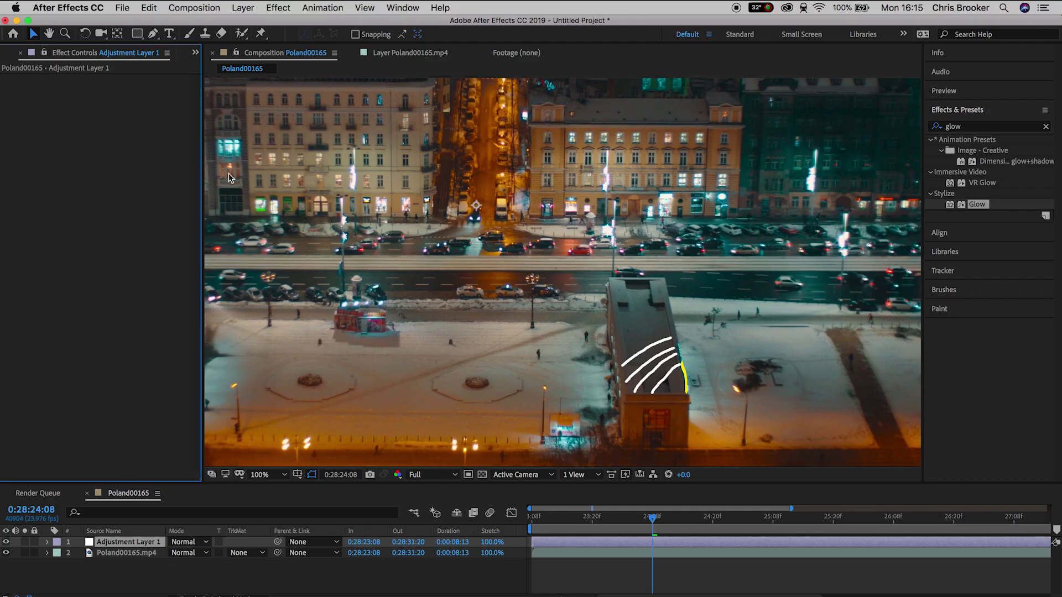
{"action": "left_click_drag", "start_coordinate": [978, 206], "coordinate": [149, 545]}
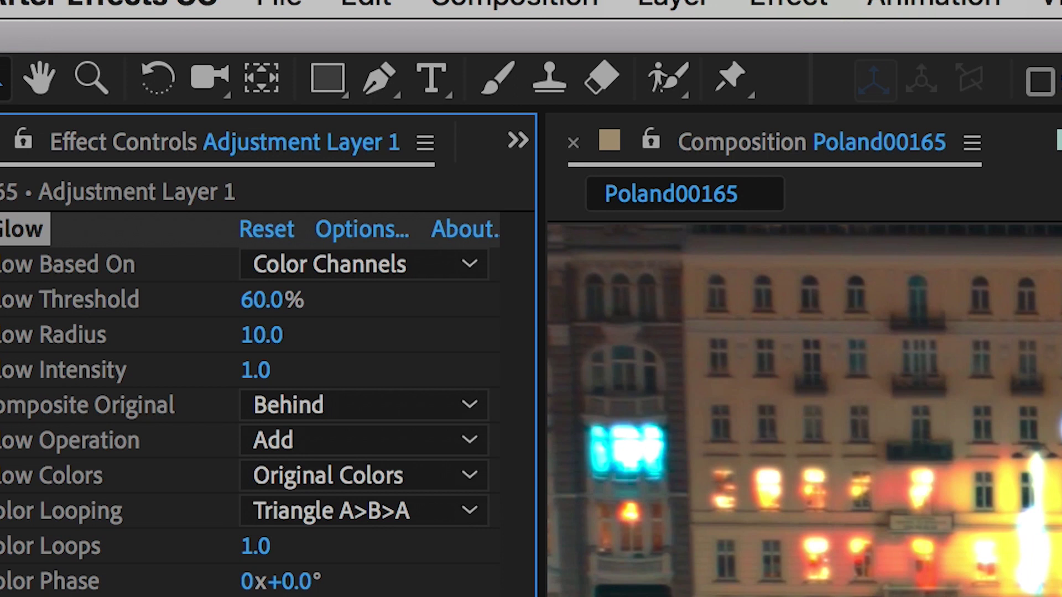
- Draw a four-point Pen mask around the painted building's roof on the adjustment layer and set its feather to 102 pixels
{"action": "left_click", "coordinate": [379, 77]}
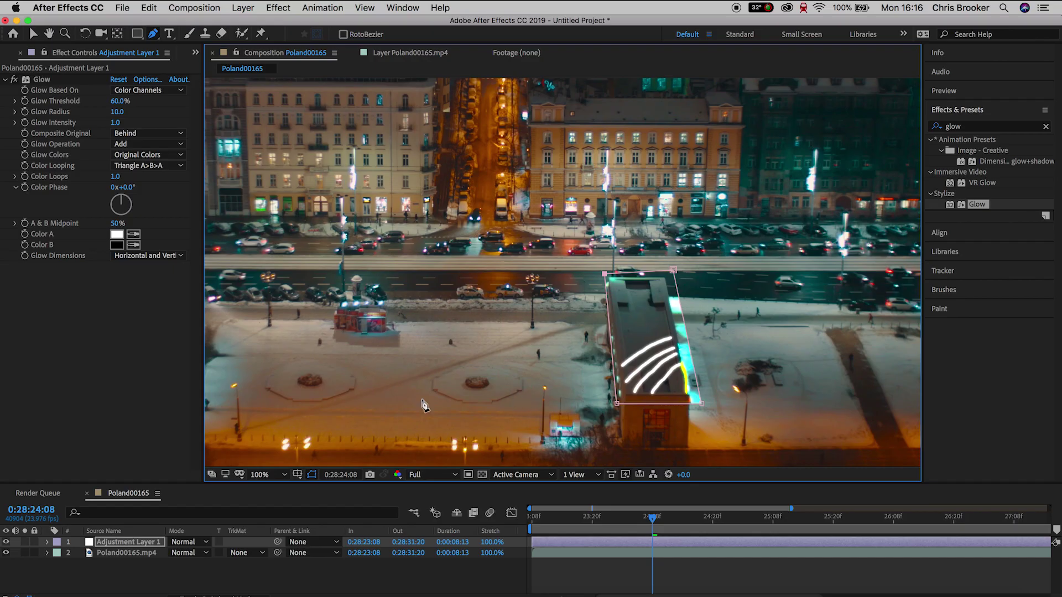
{"action": "left_click", "coordinate": [47, 542]}
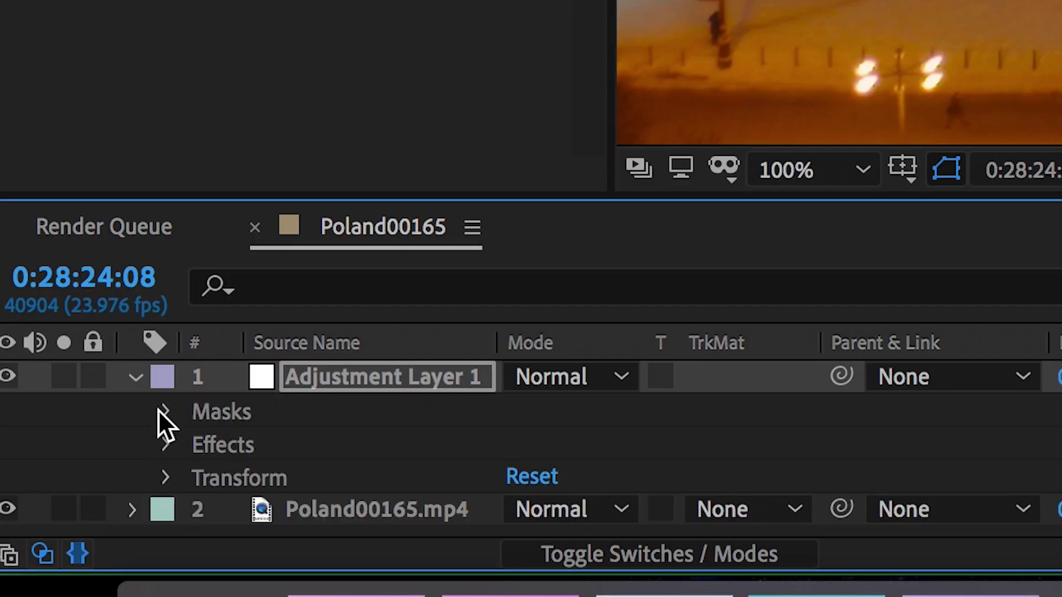
{"action": "left_click", "coordinate": [164, 412]}
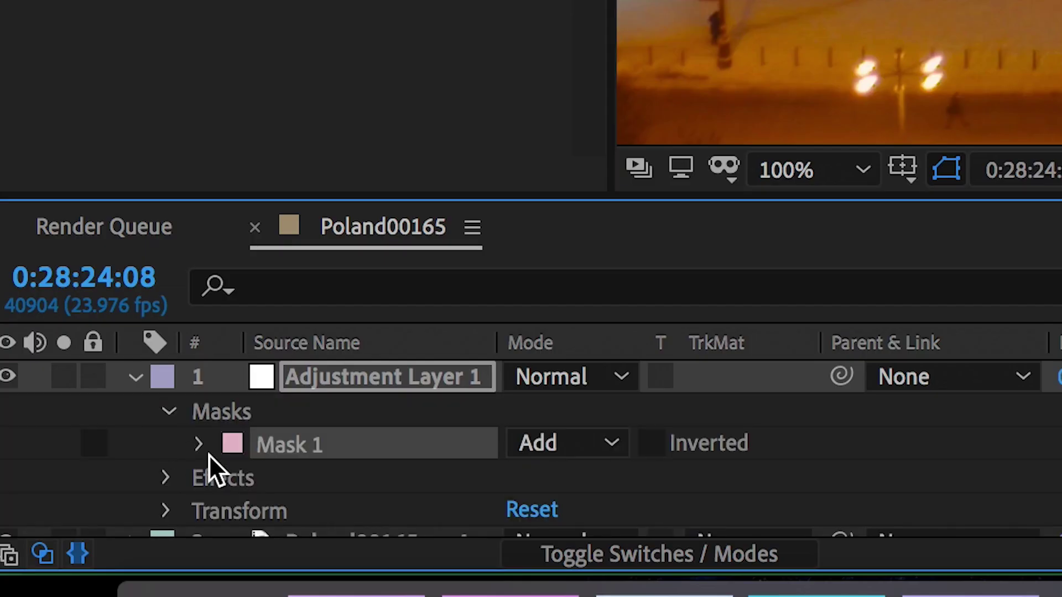
{"action": "left_click", "coordinate": [198, 443]}
{"action": "left_click_drag", "start_coordinate": [565, 454], "coordinate": [764, 455]}
{"action": "key", "text": "super+shift+a"}
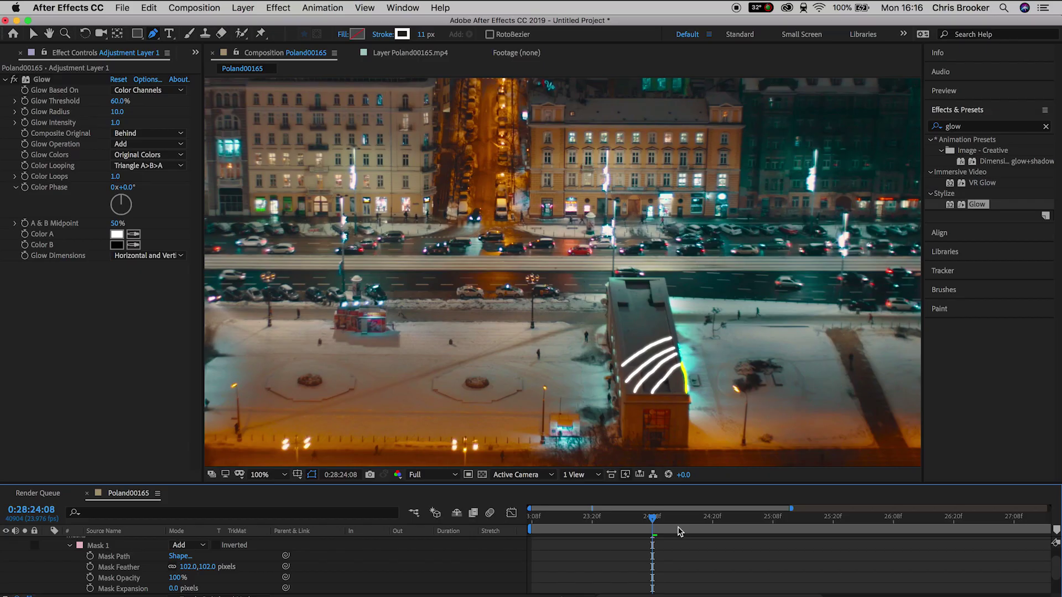
- Preview the masked glow over the scribble animation from frame 0:28:23:08
{"action": "left_click_drag", "start_coordinate": [647, 520], "coordinate": [525, 524]}
{"action": "key", "text": "space"}
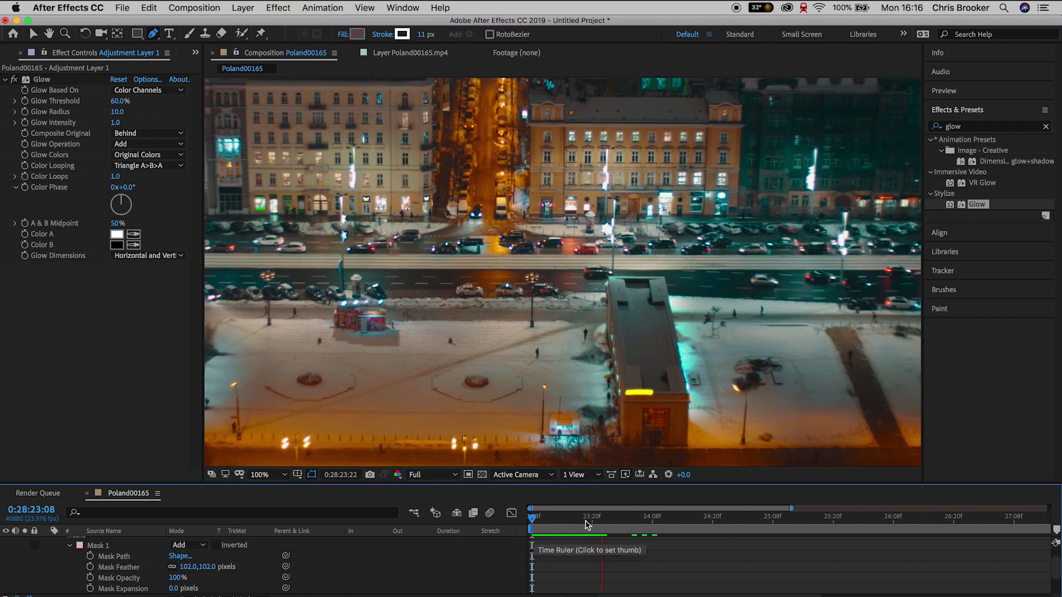
{"action": "key", "text": "space"}
- Check the roof up close at frame 0:28:24:01 and set the Glow Threshold to 55.3% and the Glow Radius to 56.0
{"action": "scroll", "coordinate": [675, 390], "scroll_direction": "up", "scroll_amount": 1}
{"action": "left_click_drag", "start_coordinate": [690, 398], "coordinate": [522, 267]}
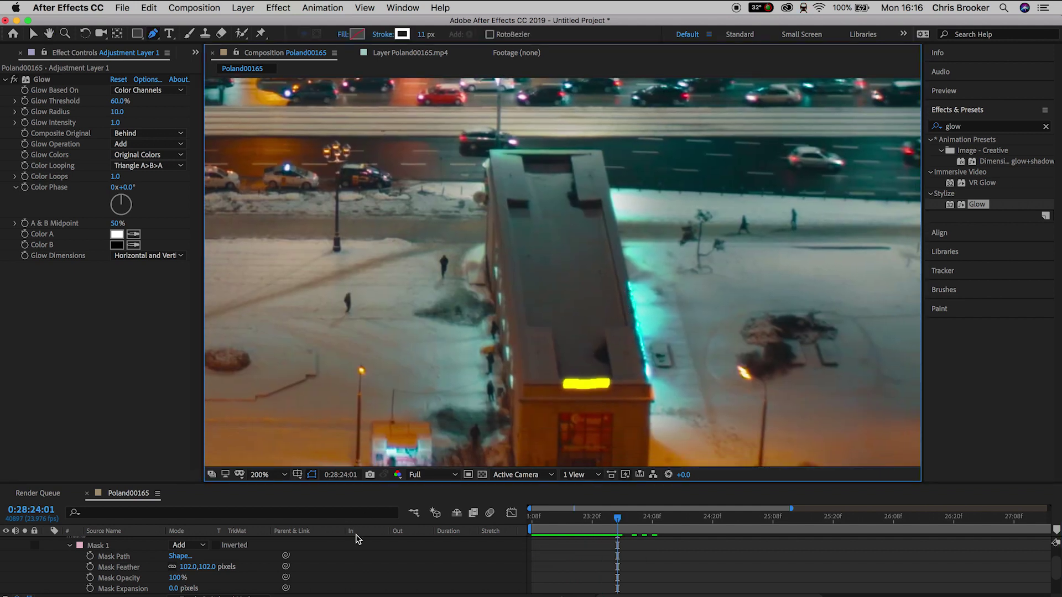
{"action": "left_click", "coordinate": [59, 81]}
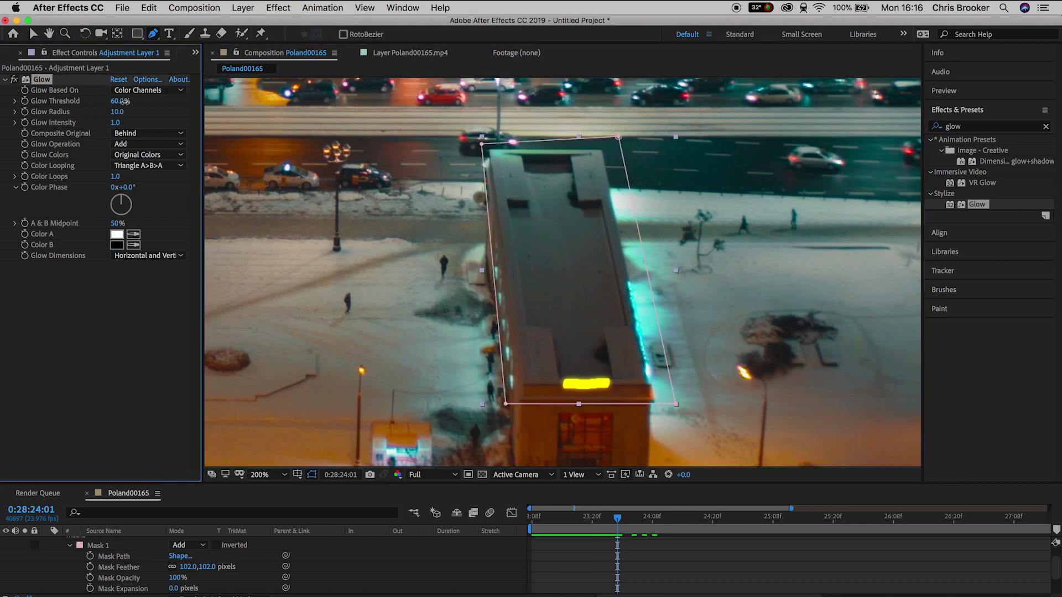
{"action": "left_click_drag", "start_coordinate": [118, 102], "coordinate": [148, 111]}
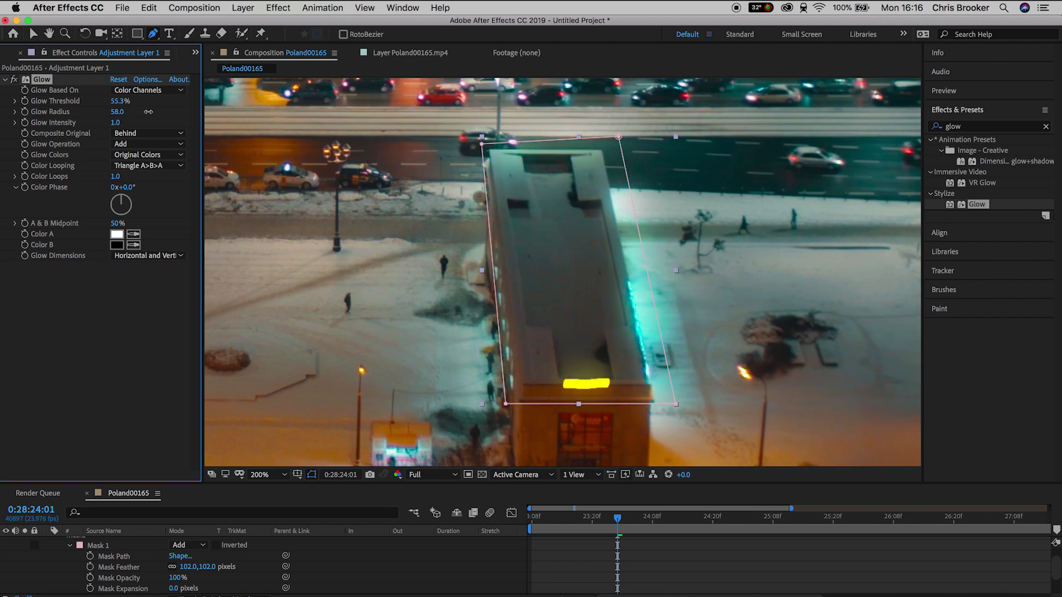
- Fit the whole composition in view and play the glowing animation from frame 0:28:23:08
{"action": "left_click_drag", "start_coordinate": [615, 522], "coordinate": [570, 524]}
{"action": "left_click", "coordinate": [275, 474]}
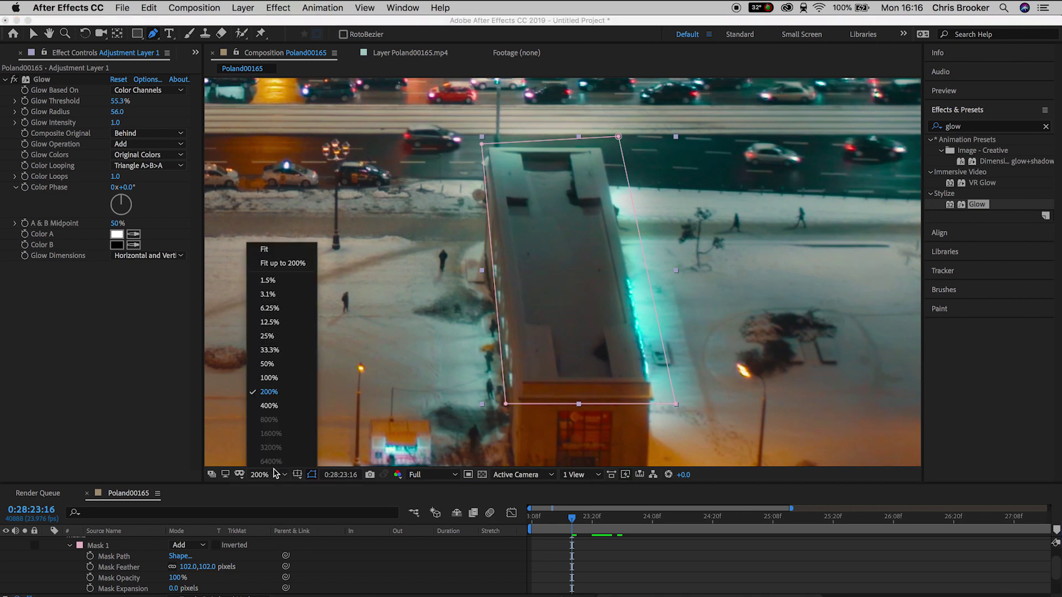
{"action": "left_click", "coordinate": [287, 258]}
{"action": "left_click_drag", "start_coordinate": [557, 522], "coordinate": [529, 524]}
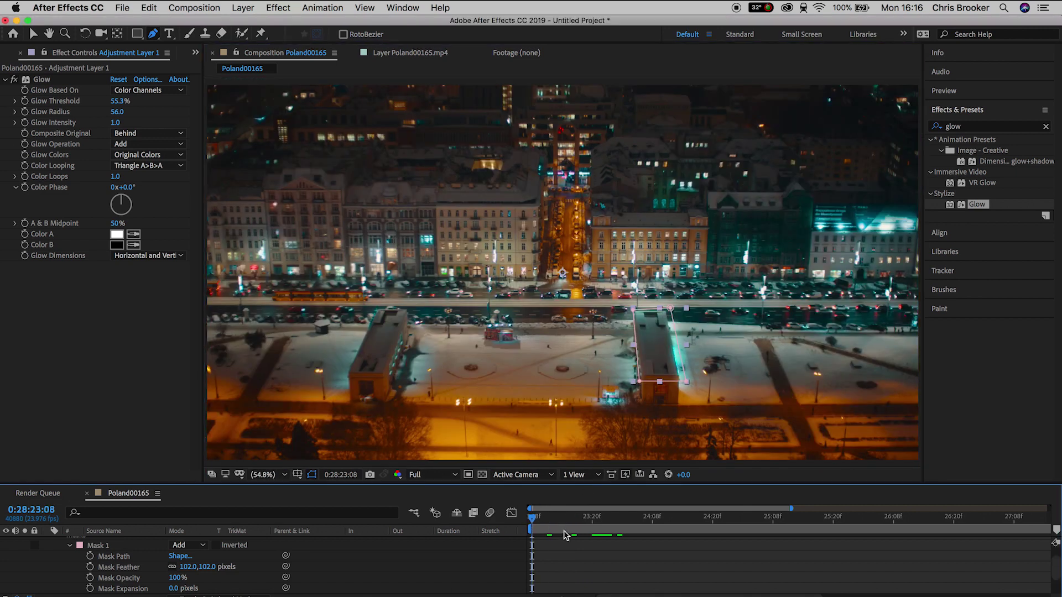
{"action": "left_click", "coordinate": [619, 559]}
{"action": "key", "text": "space"}
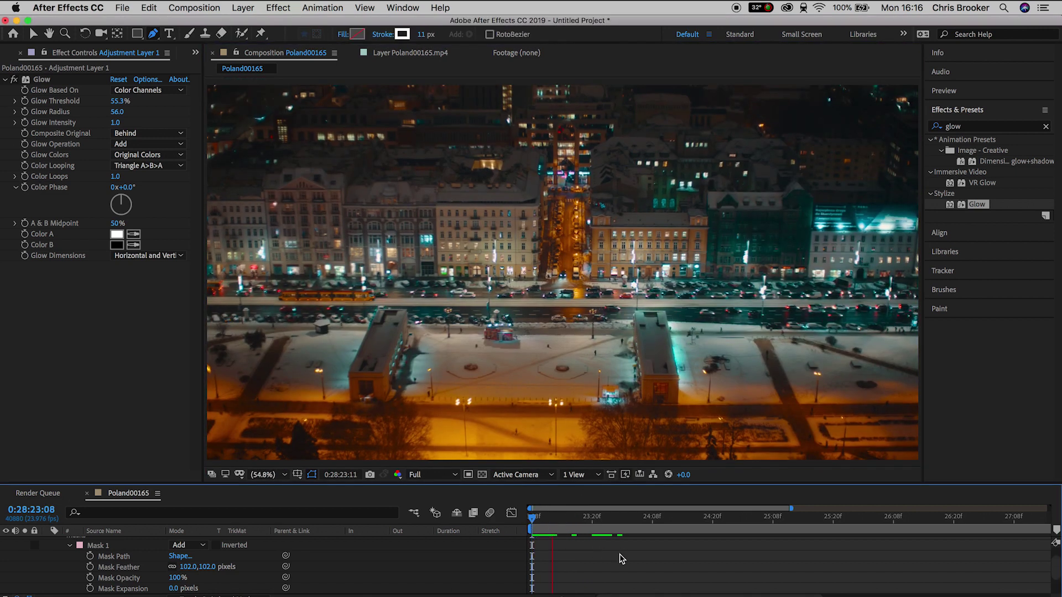